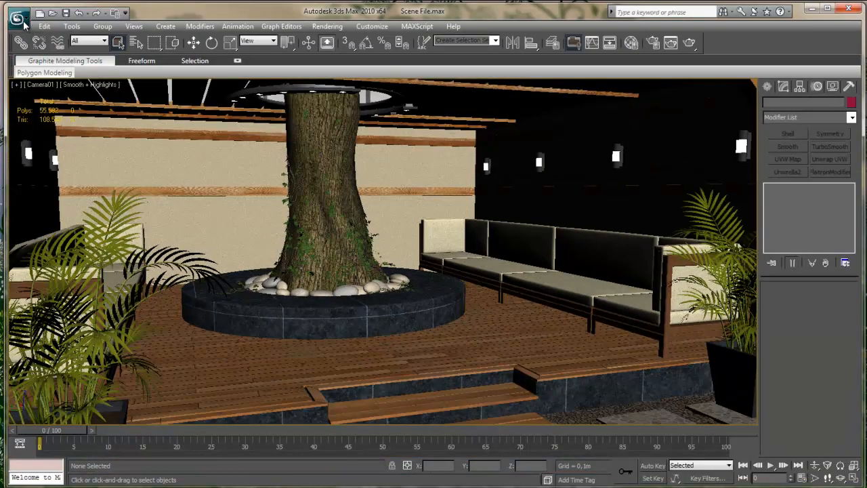
Archive the current scene with its associated assets as Scene File.zip on the desktop.
click(17, 18)
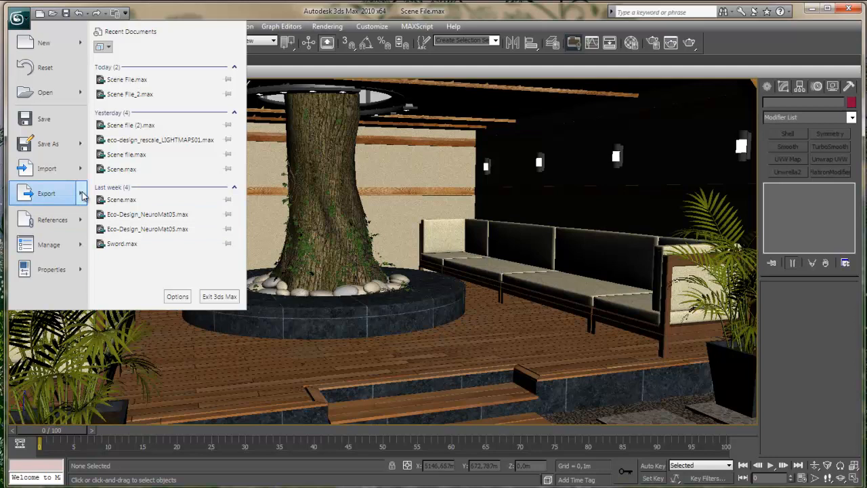
mouse_move(47, 143)
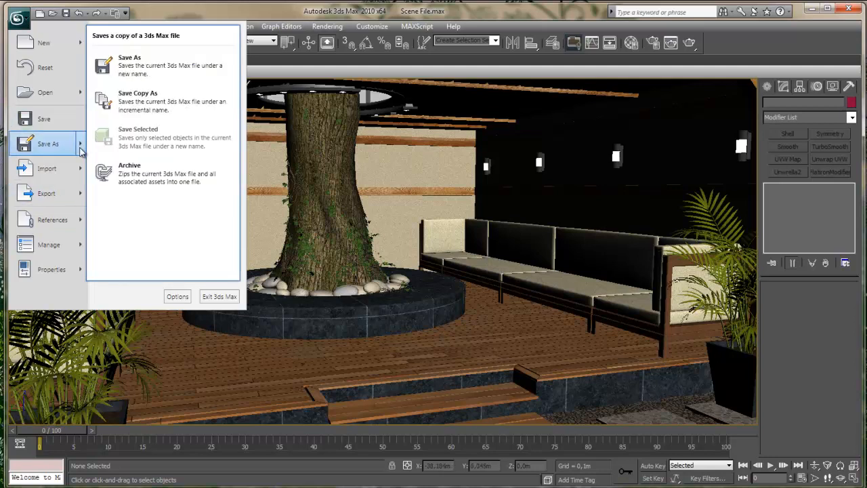
click(162, 172)
click(347, 415)
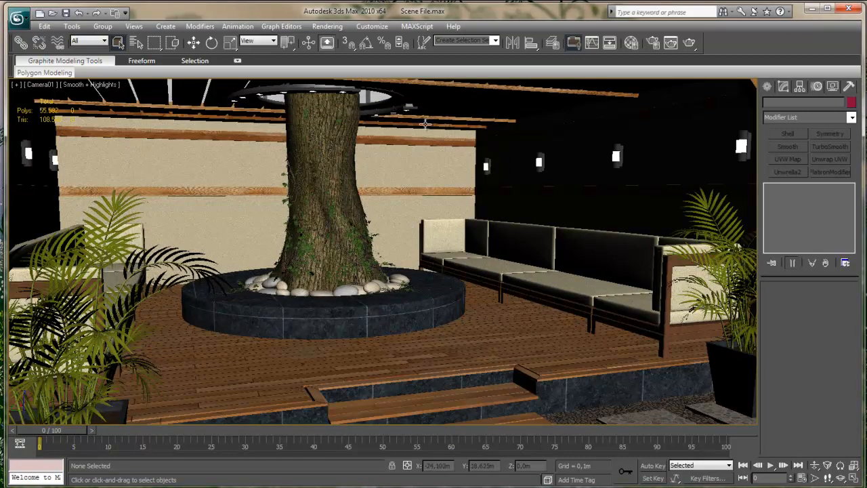
Open Scene File.zip from the desktop in WinRAR, review the asset paths listed in MAXFILES.TXT, and close the list.
click(811, 8)
double_click(101, 69)
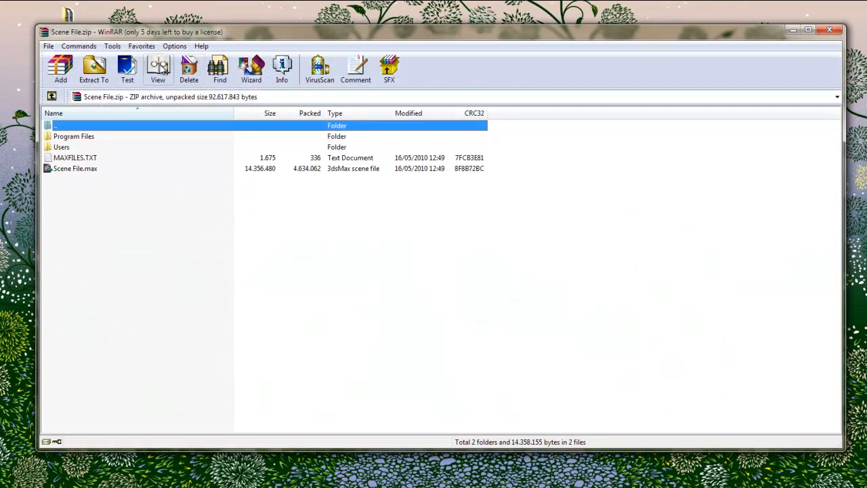
drag(160, 34, 163, 39)
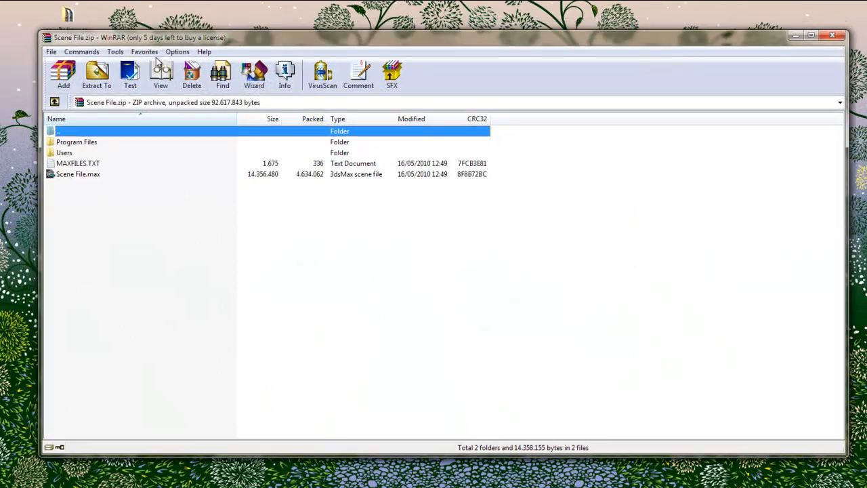
double_click(79, 167)
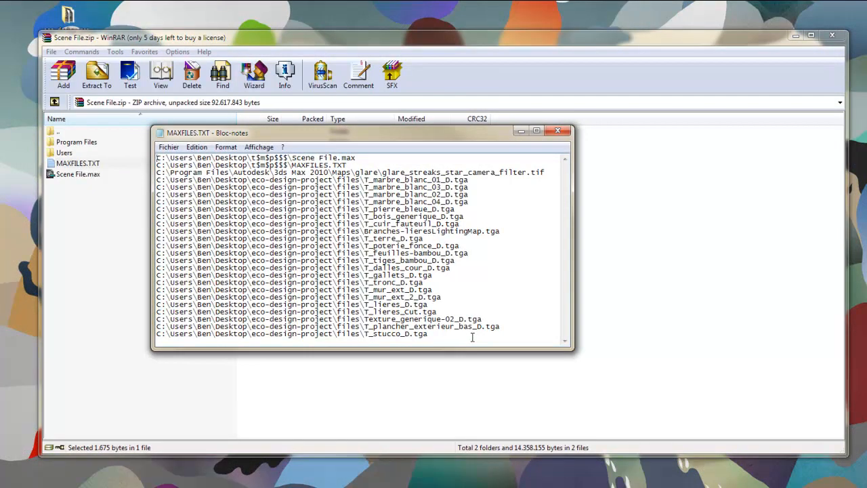
click(557, 130)
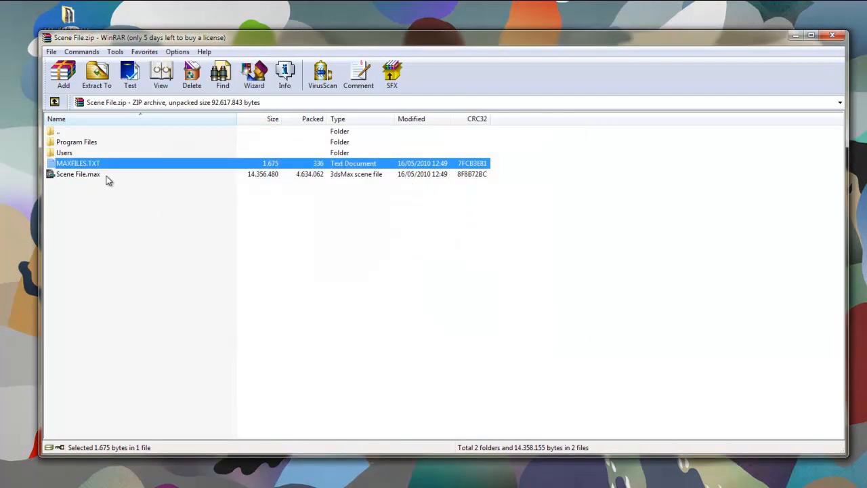
Examine the texture files in the files subfolder of the desktop's eco-design-project folder, for comparison with the archive contents.
click(75, 154)
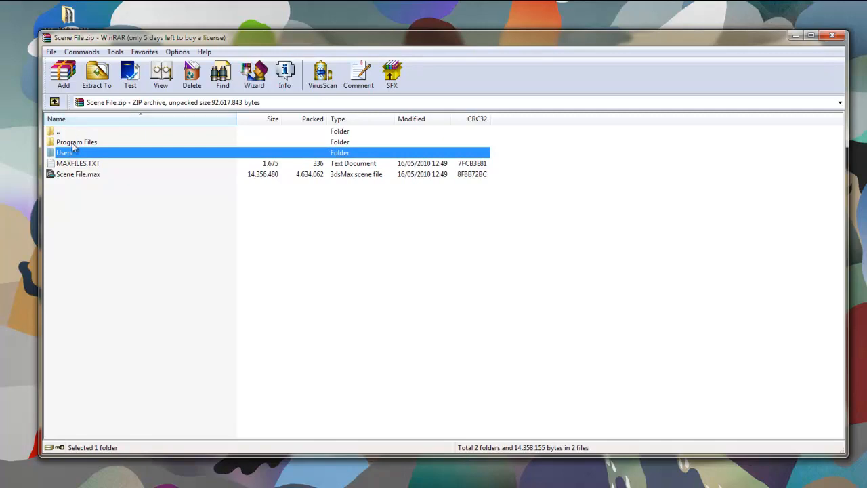
drag(99, 42, 88, 121)
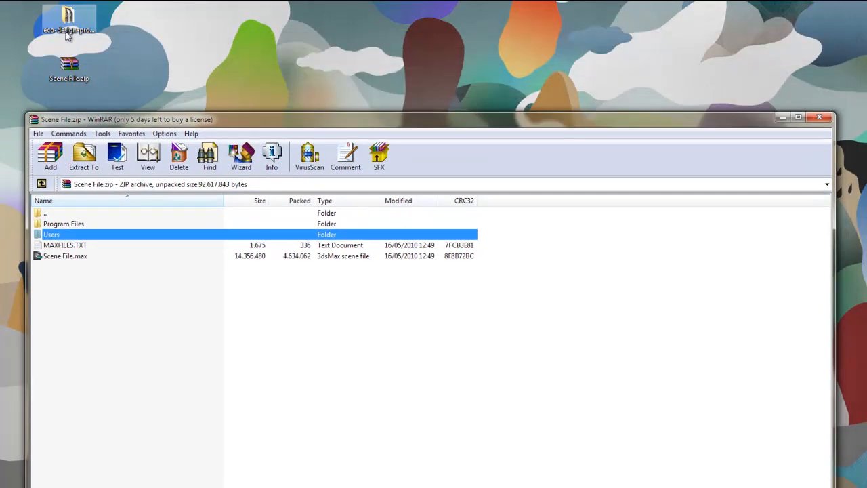
double_click(65, 15)
double_click(154, 80)
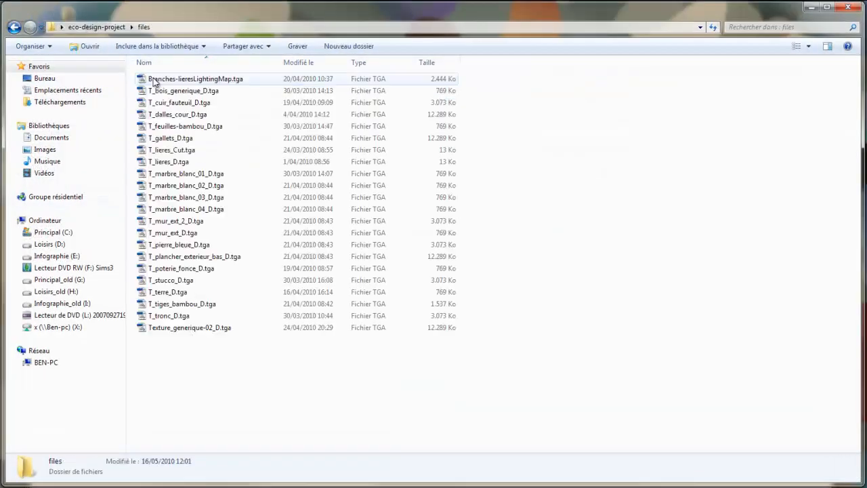
drag(232, 10, 391, 4)
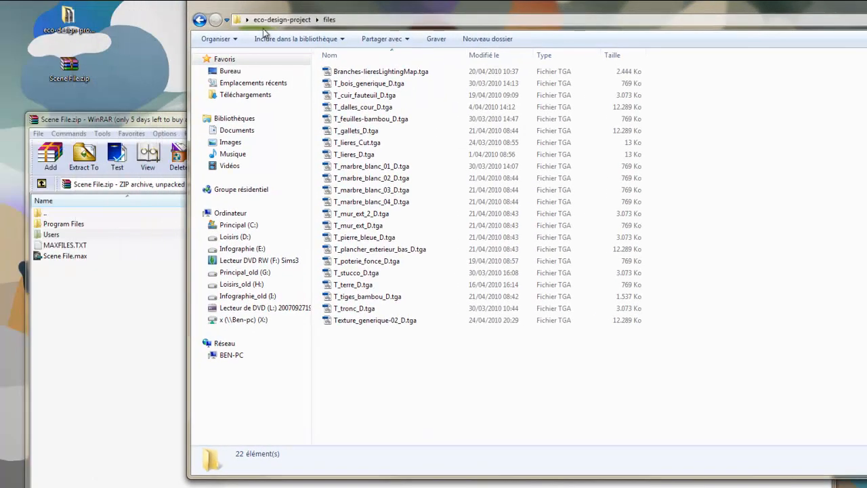
click(266, 21)
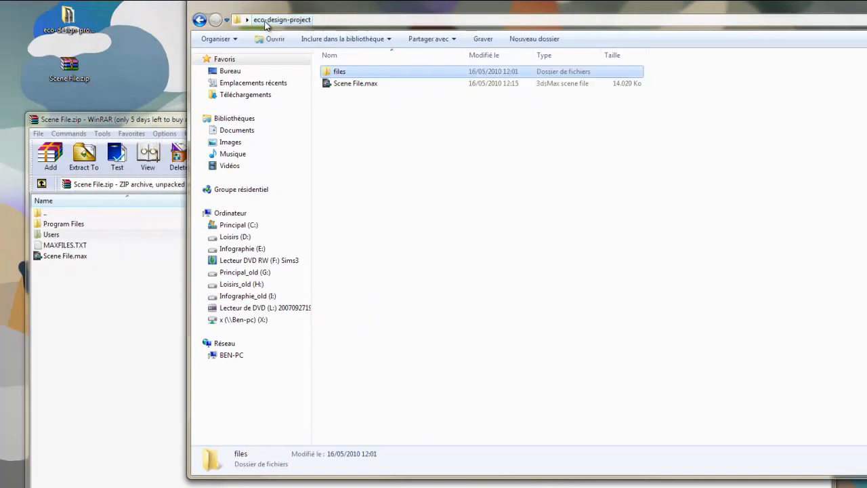
double_click(354, 71)
click(241, 21)
drag(313, 3, 285, 0)
drag(138, 117, 217, 58)
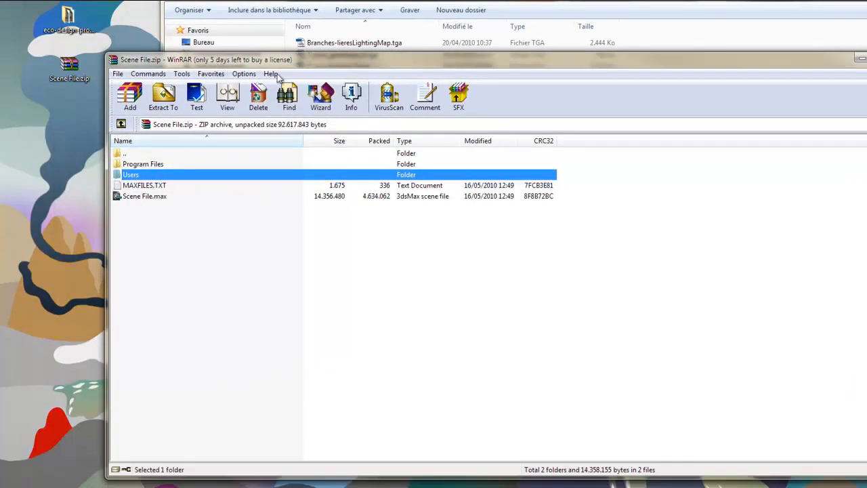
Delete the stray files shortcut from the eco-design-project files folder.
click(219, 1)
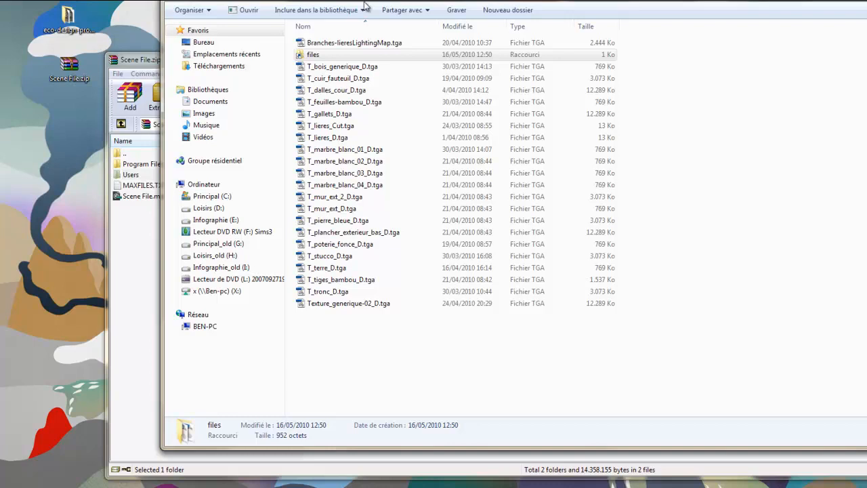
double_click(302, 57)
click(519, 294)
drag(249, 1, 257, 6)
Return to the Scene File.zip archive and browse from Users down to its eco-design-project\files folder.
click(157, 66)
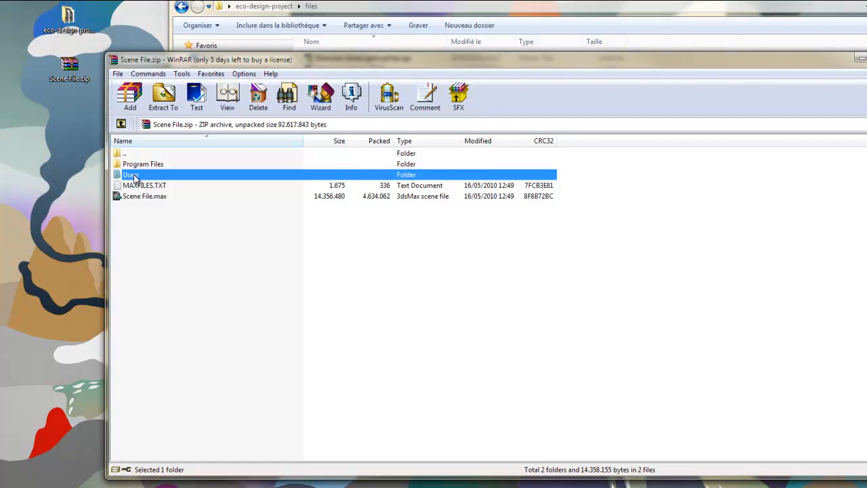
double_click(133, 176)
double_click(140, 166)
click(134, 165)
double_click(133, 165)
double_click(150, 166)
click(139, 165)
double_click(138, 163)
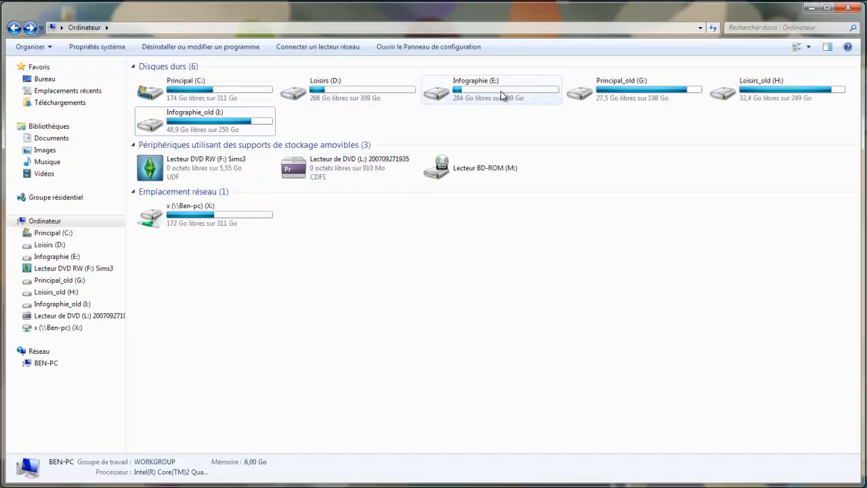
Open the Tuto Asset Tracking folder under AssetTracking\3D Projects on the Infographie (E:) drive.
double_click(478, 94)
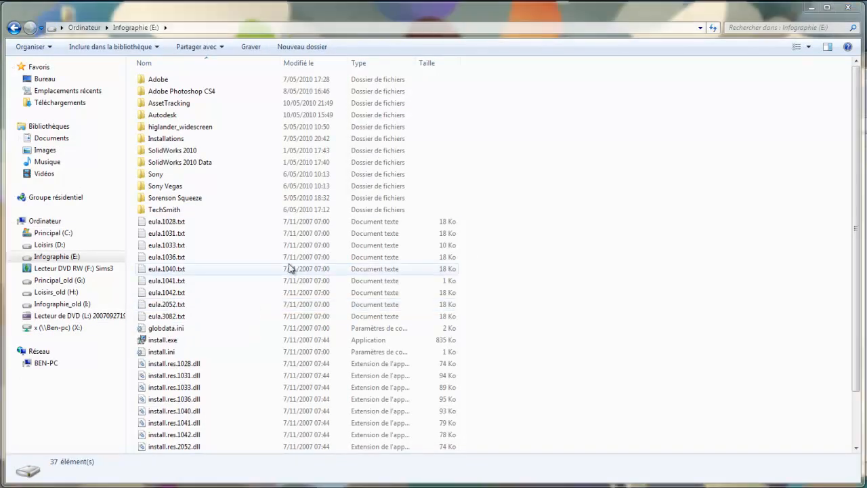
double_click(175, 105)
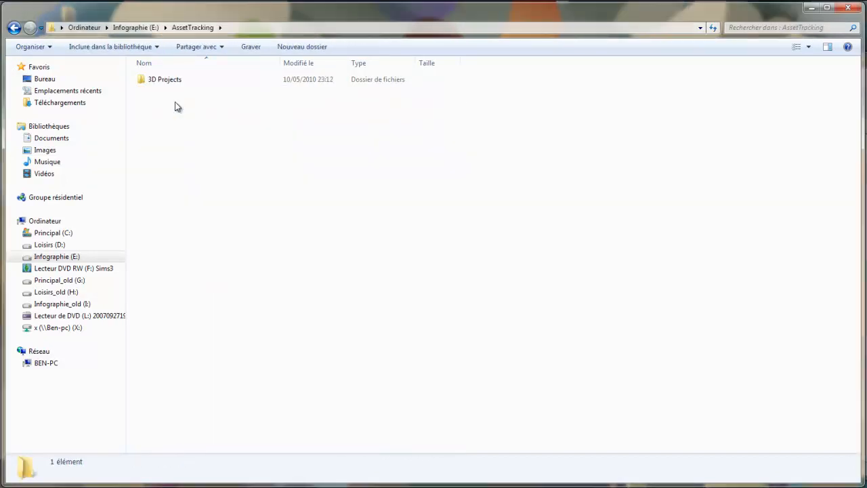
double_click(167, 81)
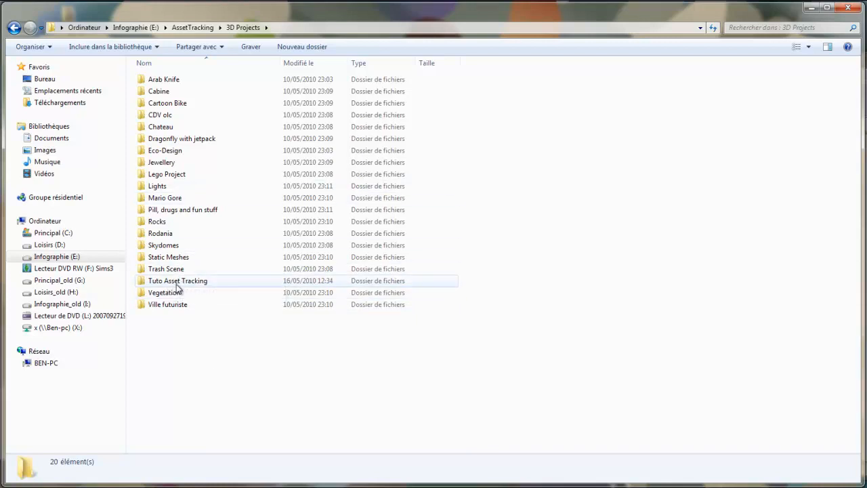
click(168, 283)
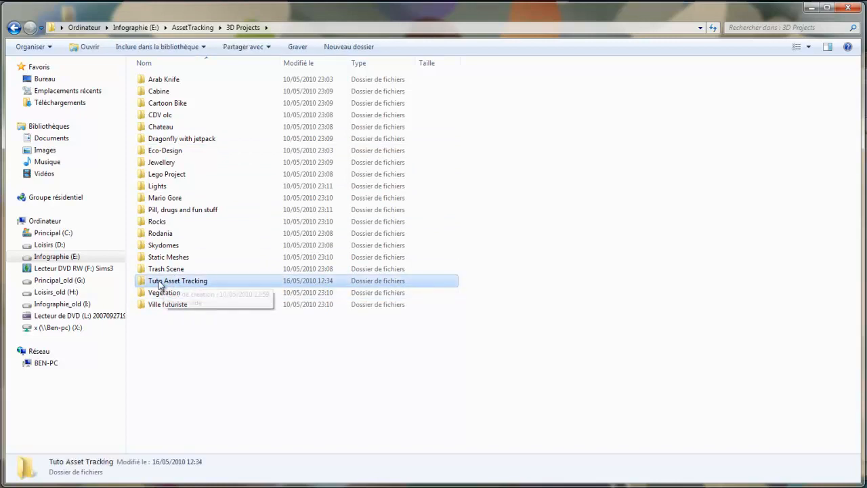
double_click(169, 285)
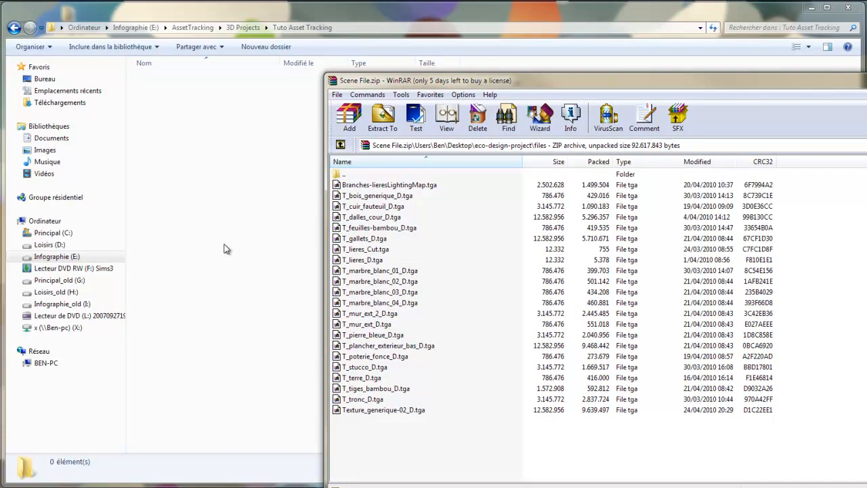
Create a folder named Textures in the Tuto Asset Tracking folder.
right_click(208, 114)
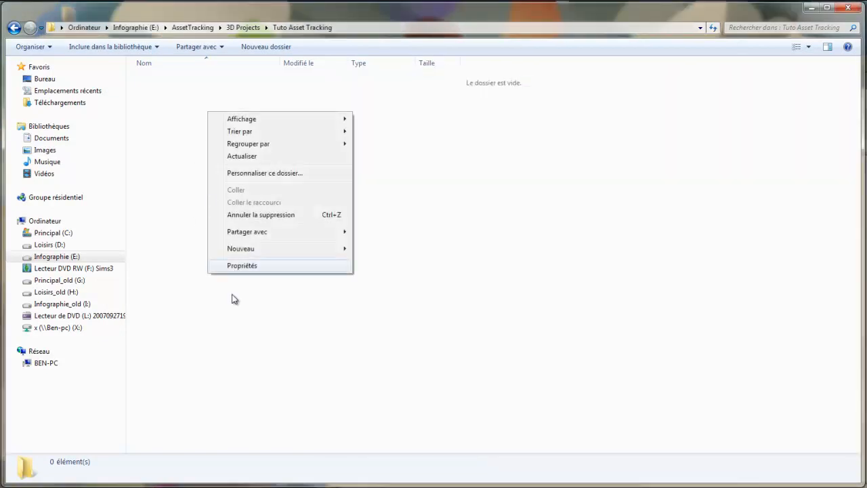
mouse_move(257, 248)
click(449, 249)
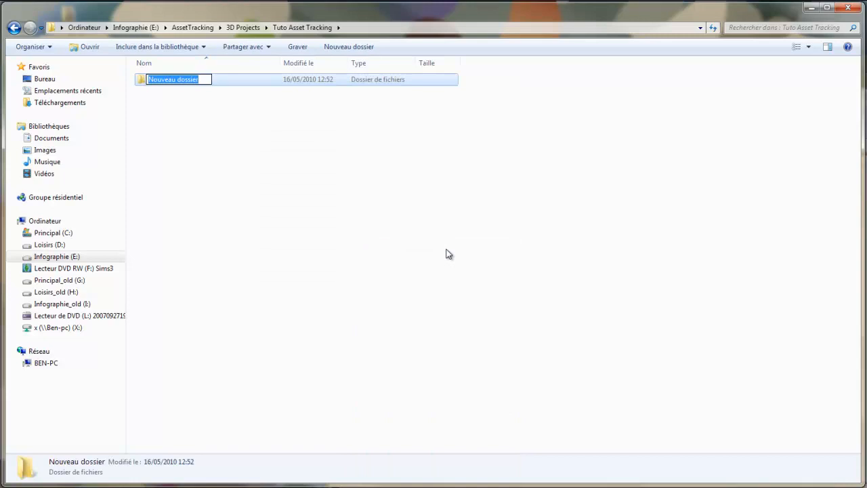
text(Textures)
key(Return)
Create a second folder named Max files beside the Textures folder.
right_click(185, 157)
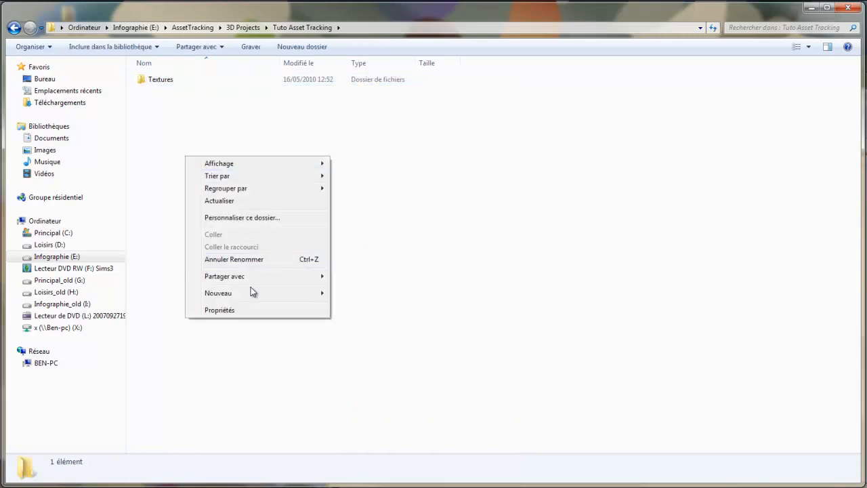
mouse_move(251, 294)
click(367, 295)
text(Max file)
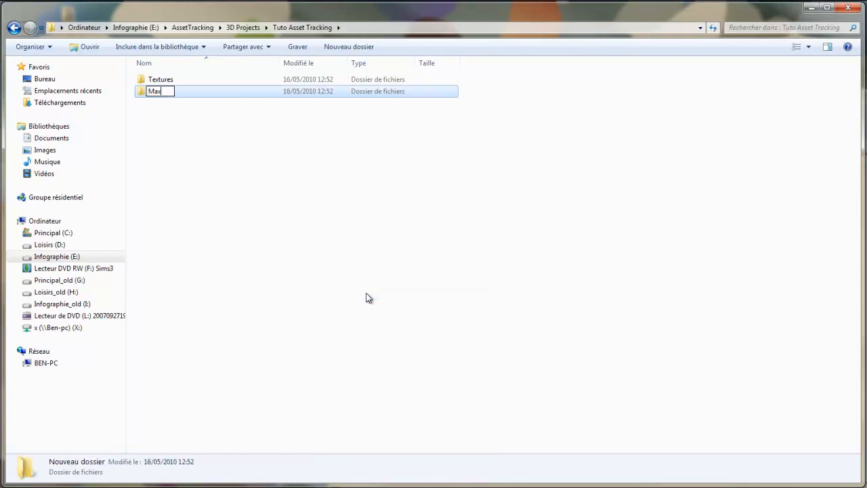
text(s)
key(Return)
Extract all the TGA textures from the archive's files folder into the new Textures folder.
double_click(190, 92)
key(alt+Tab)
drag(491, 437, 365, 190)
drag(442, 195, 202, 179)
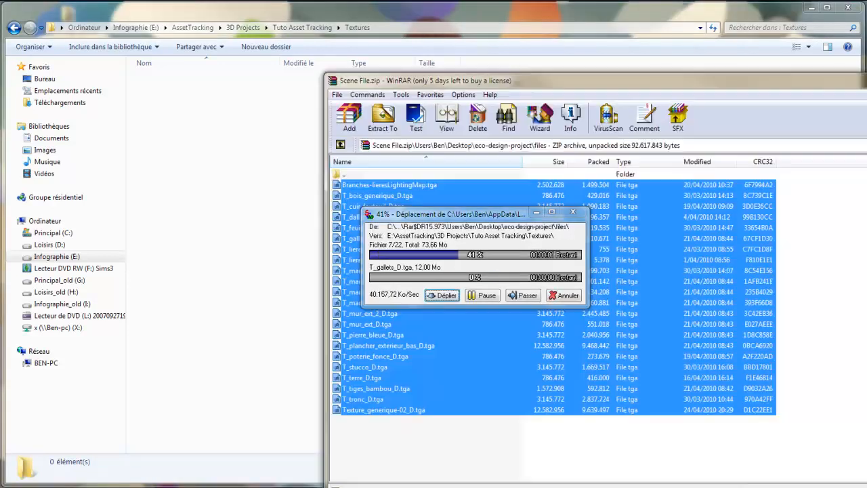
drag(461, 217, 193, 272)
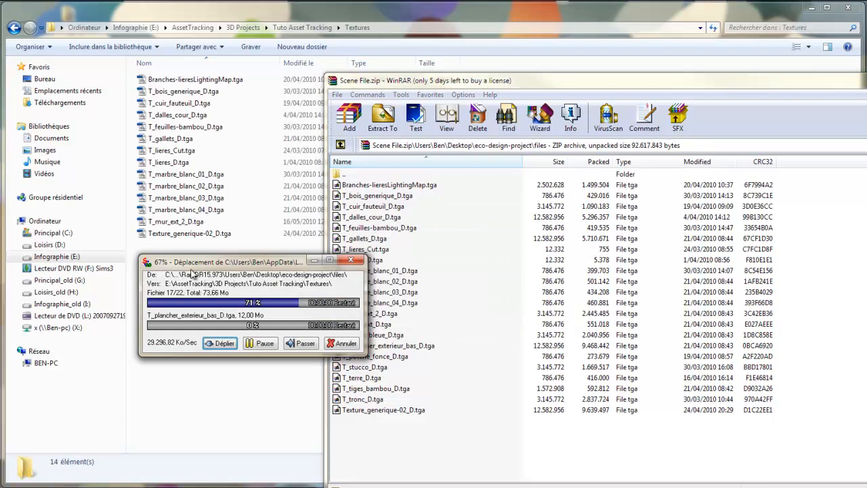
Go back to the archive's root and extract Scene File.max into the Max files folder of Tuto Asset Tracking.
double_click(354, 175)
double_click(354, 175)
double_click(354, 175)
double_click(354, 175)
double_click(354, 174)
click(264, 341)
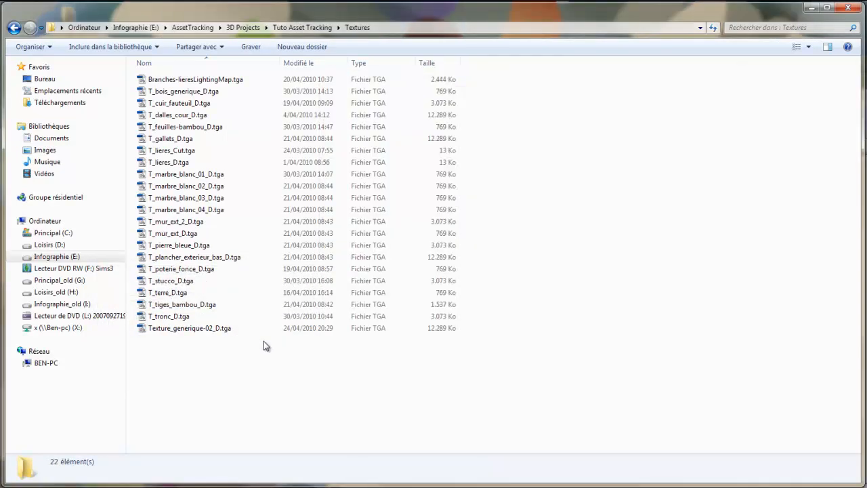
key(BackSpace)
key(alt+Tab)
drag(366, 217, 171, 80)
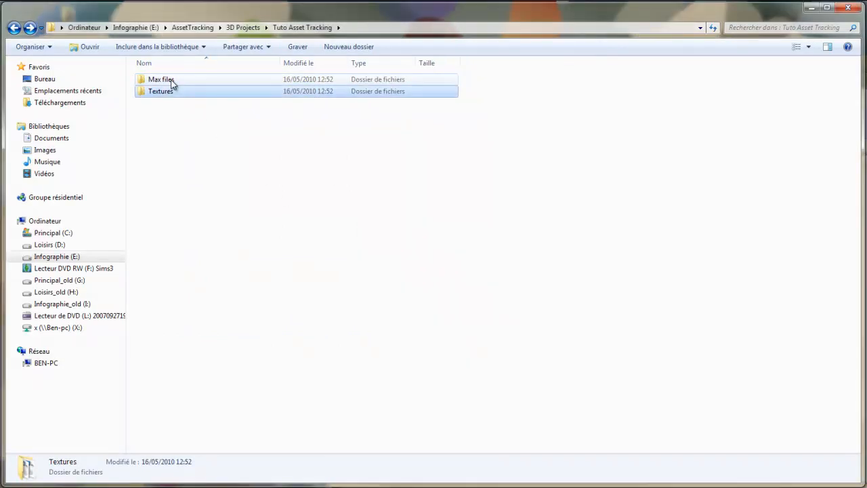
click(257, 197)
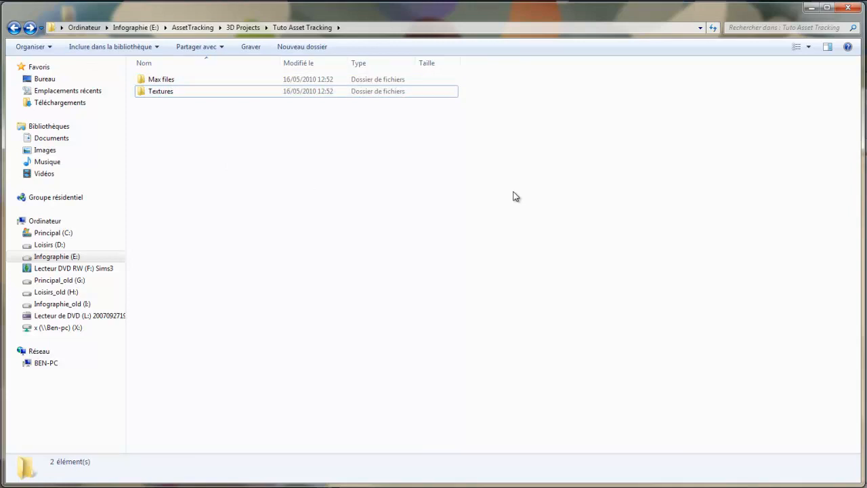
Close the Scene File.zip archive window and display the computer's list of drives.
click(866, 135)
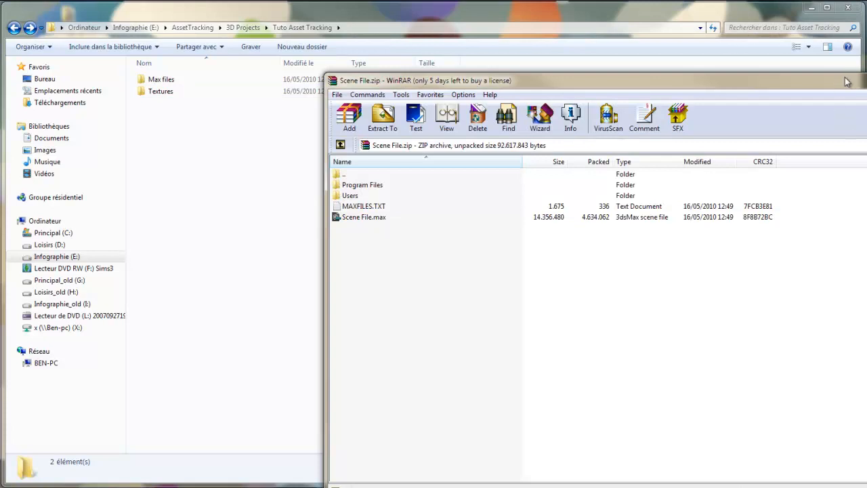
drag(842, 83, 546, 65)
click(822, 56)
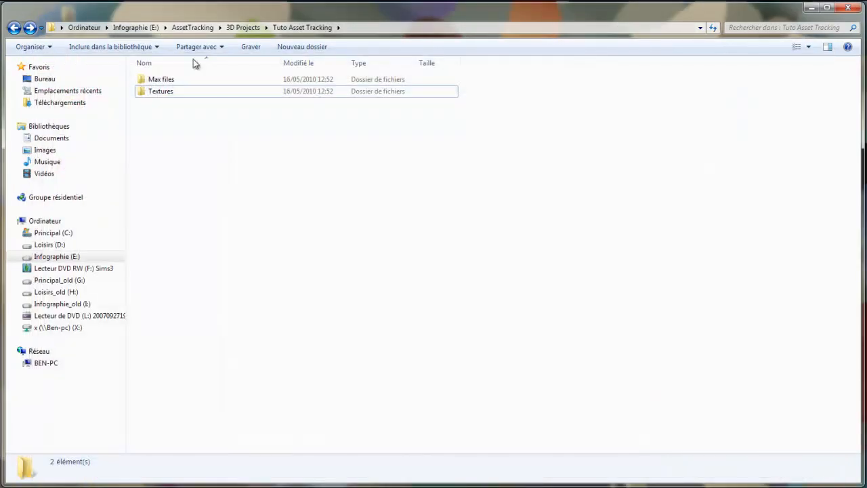
click(95, 28)
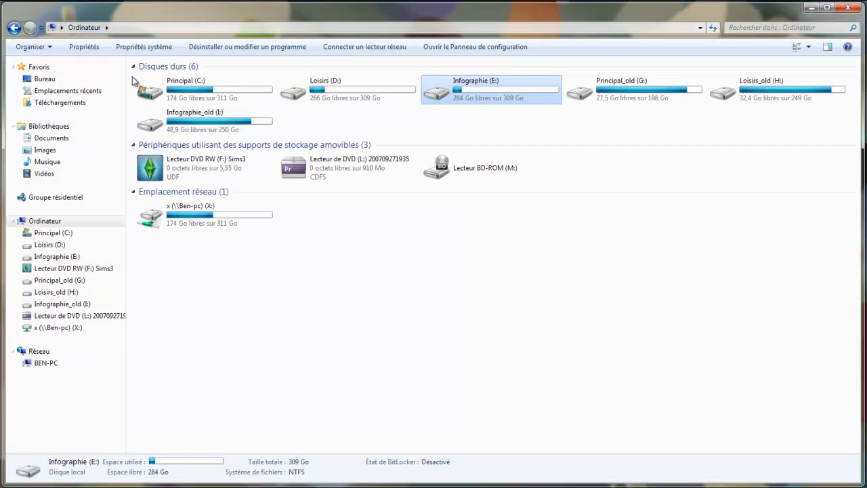
click(644, 296)
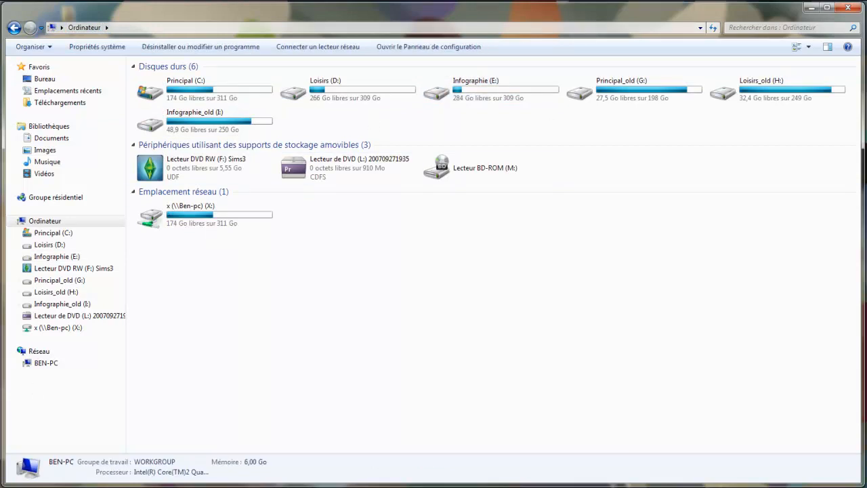
Start a Command Prompt and move its window clear of the listed drives.
key(super)
text(cmd)
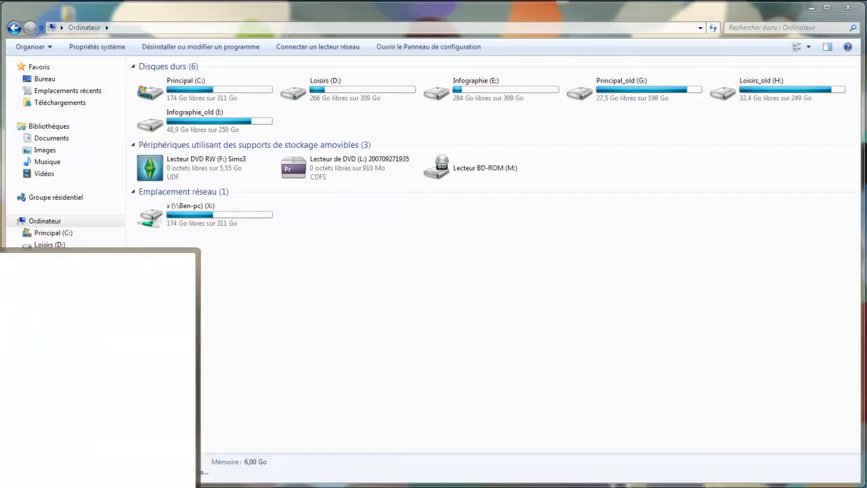
key(Return)
drag(220, 16, 432, 271)
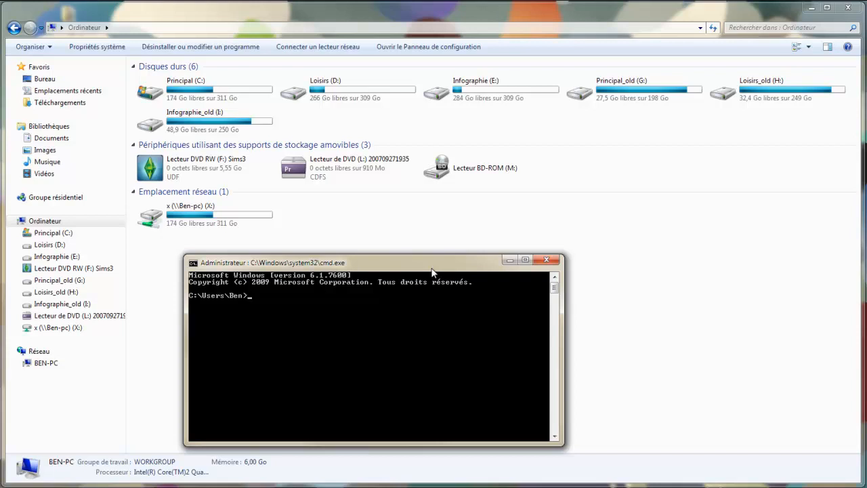
Map the AssetTracking folder of drive E: to a virtual drive Y: by running subst y: e:\assettracking.
text(subst y)
drag(422, 261, 415, 323)
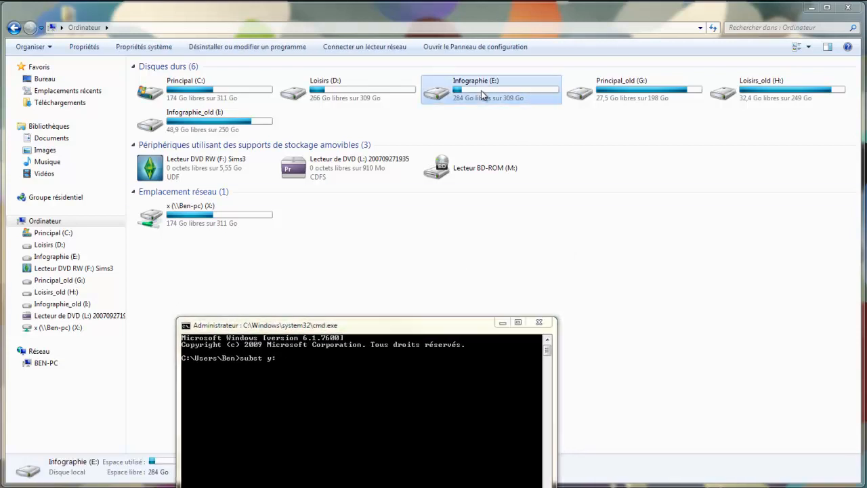
double_click(482, 95)
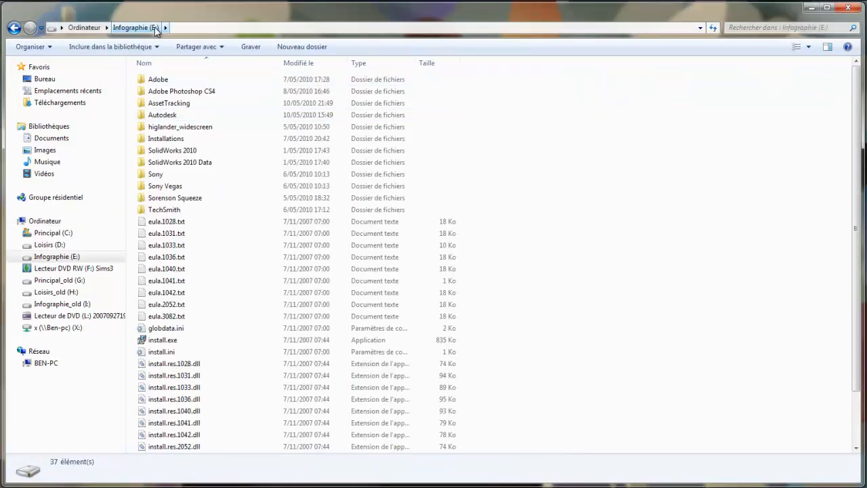
click(179, 105)
key(alt+Tab)
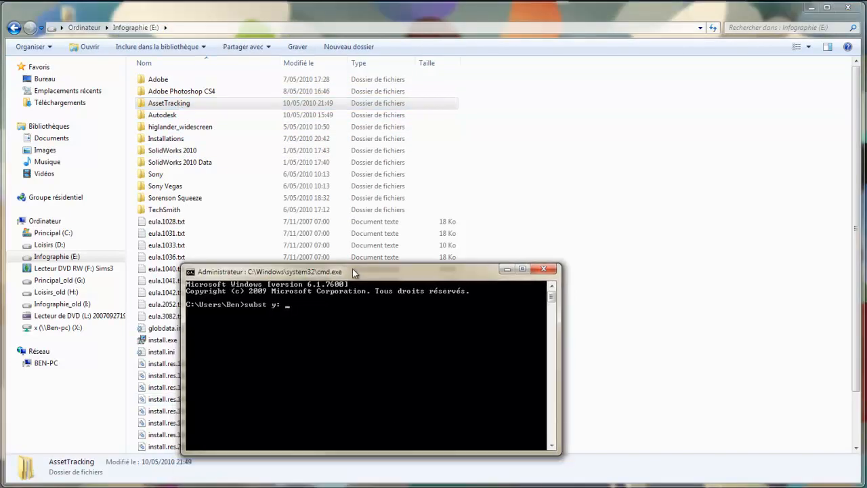
text(e:\assettracking)
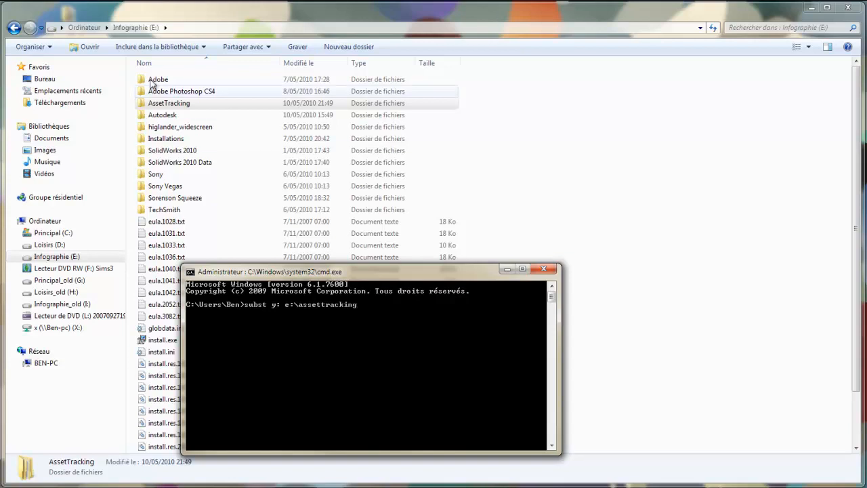
click(89, 28)
key(alt+Tab)
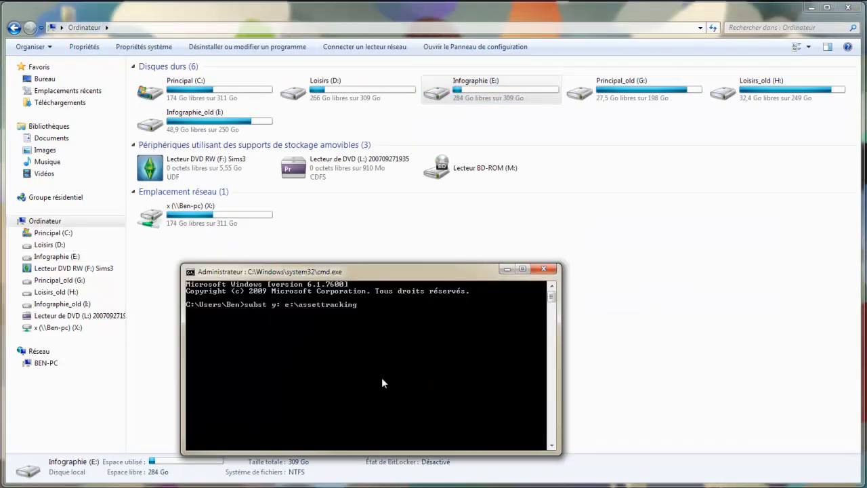
key(Return)
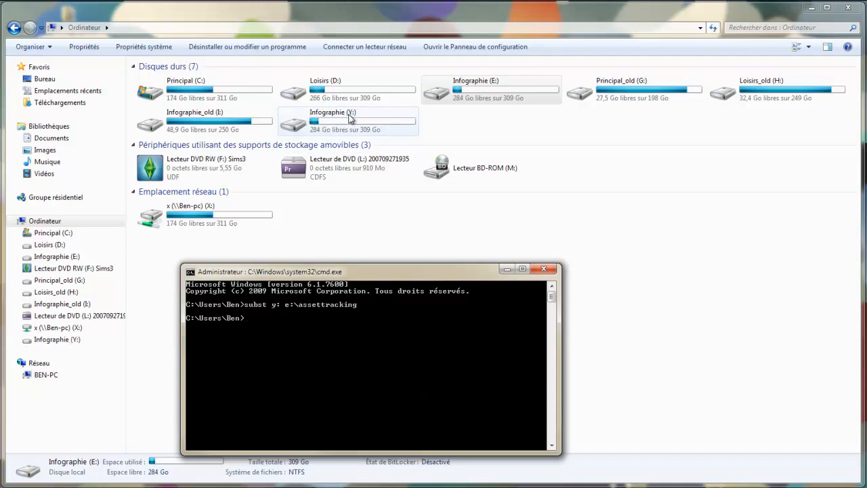
Inspect the contents of the Infographie (Y:) drive and its 3D Projects folder, and return to the drive list.
drag(372, 265, 368, 322)
click(363, 132)
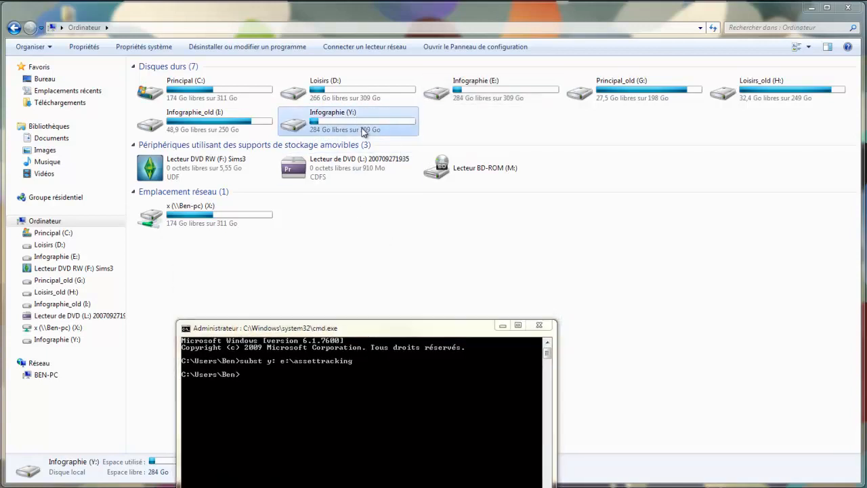
double_click(364, 133)
double_click(170, 80)
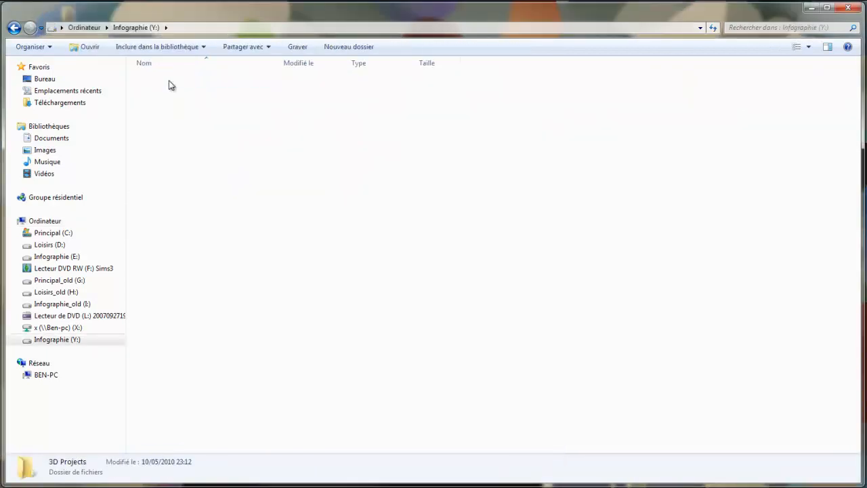
key(alt+Left)
key(alt+Left)
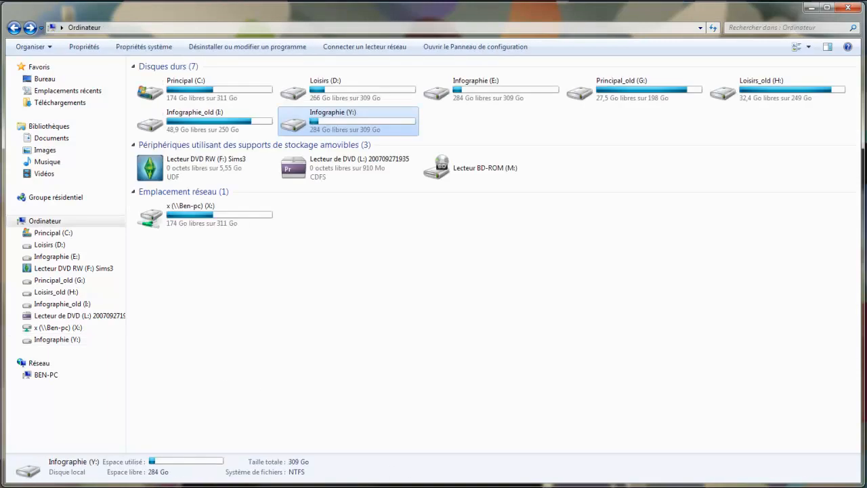
Return to the Command Prompt and remove the virtual drive by running subst y: /D.
click(409, 486)
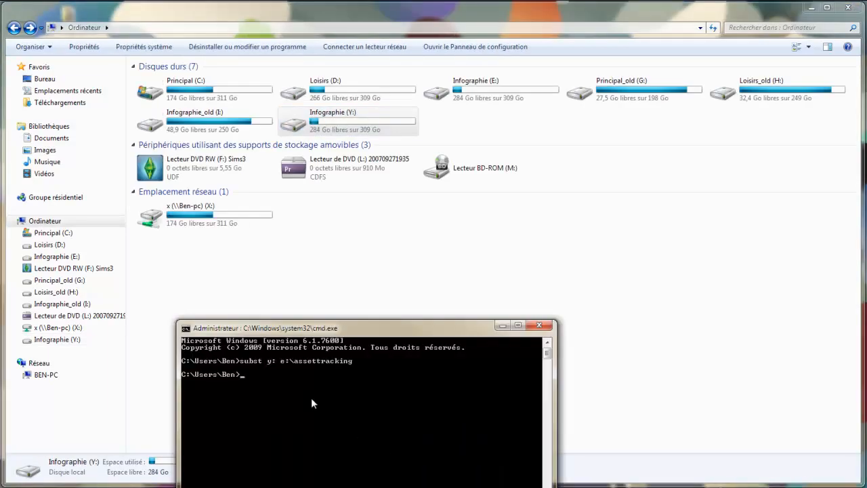
drag(358, 332, 334, 270)
text(subs)
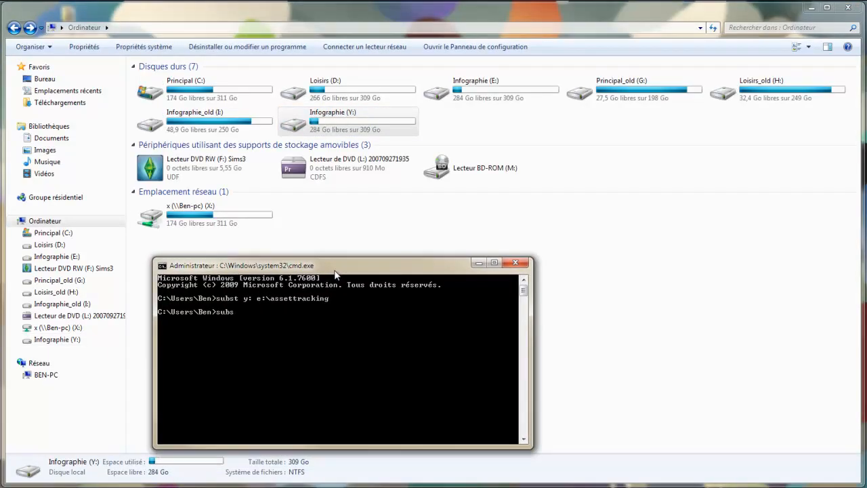
text(t y: /D)
key(Return)
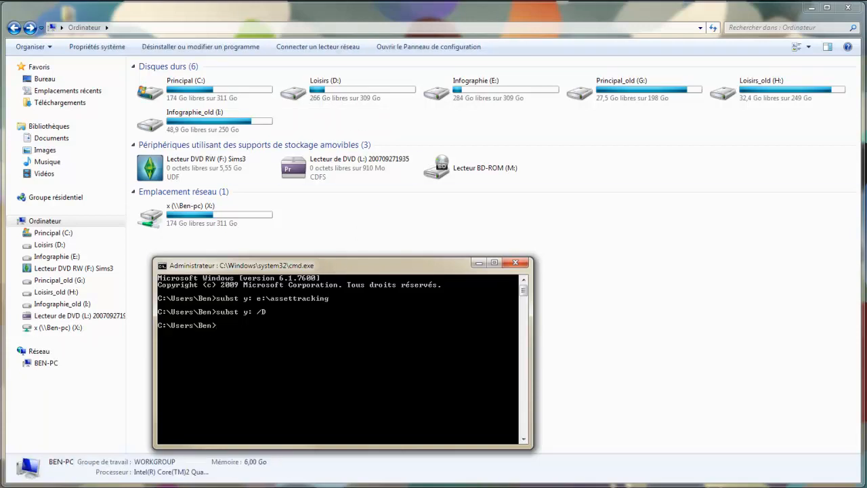
Rerun subst y: e:\assettracking to map the Y: drive, and exit the Command Prompt.
key(Up)
key(Up)
key(Return)
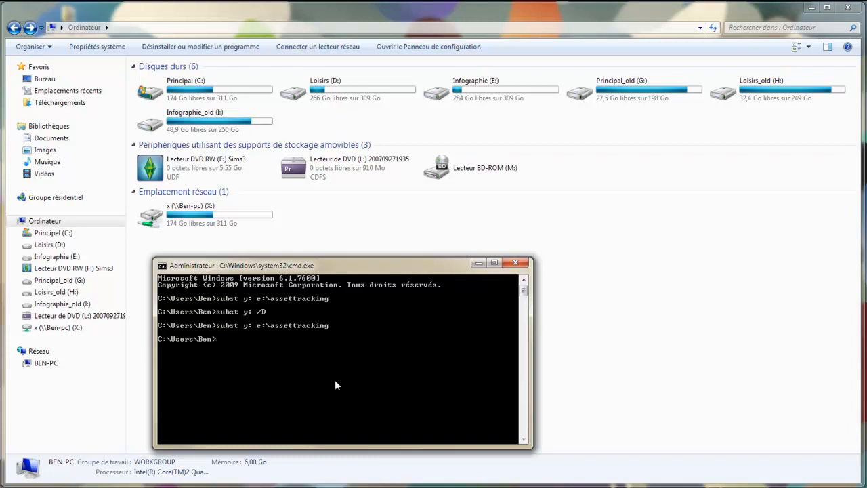
text(exit)
key(Return)
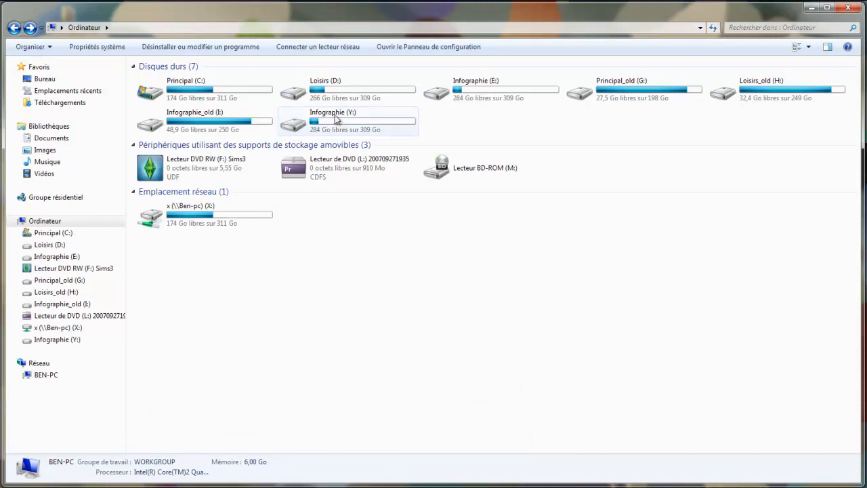
Open Scene File.max in 3ds Max from Y:\3D Projects\Tuto Asset Tracking\Max files.
double_click(336, 122)
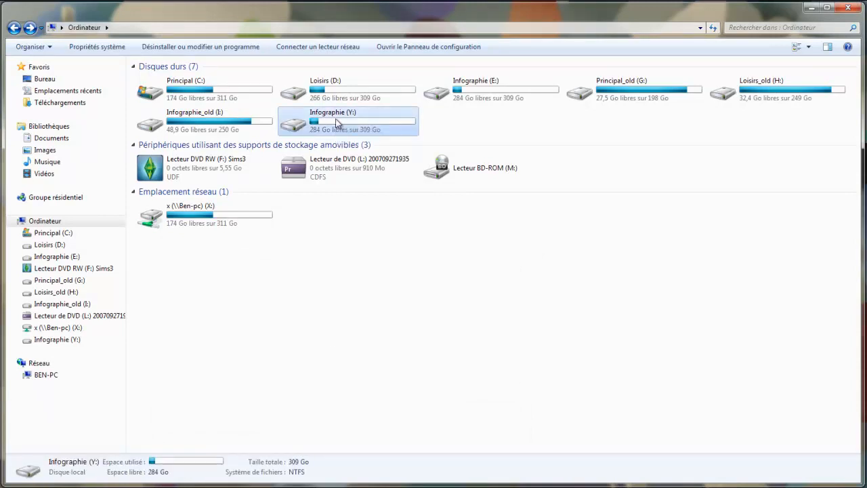
double_click(182, 80)
double_click(279, 281)
double_click(179, 91)
drag(263, 402, 254, 373)
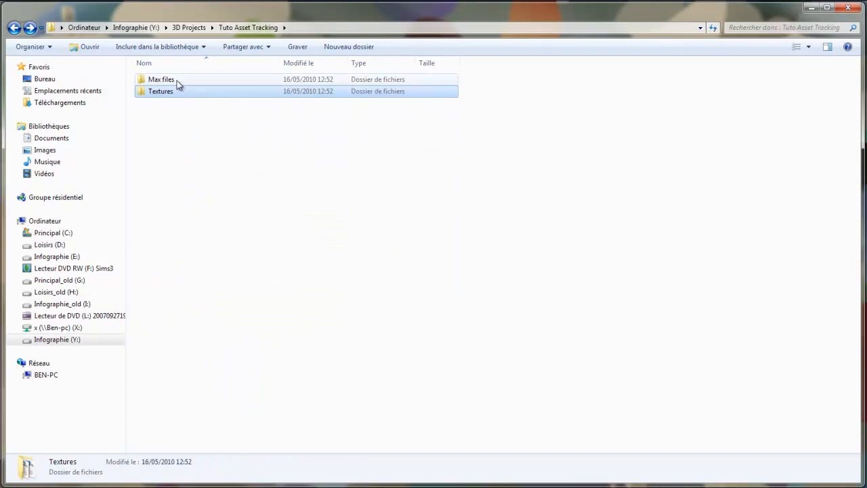
double_click(178, 81)
click(177, 81)
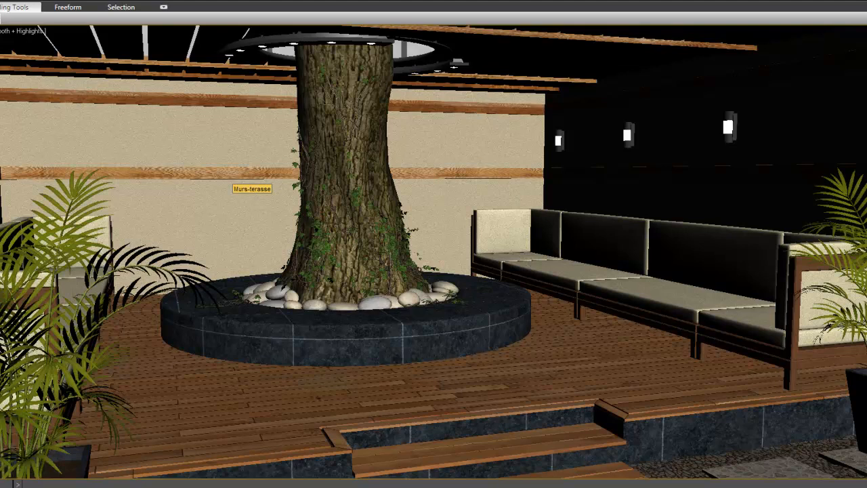
Open the scene's Asset Tracking window, move it aside and enlarge it to fit the complete asset list.
key(shift+t)
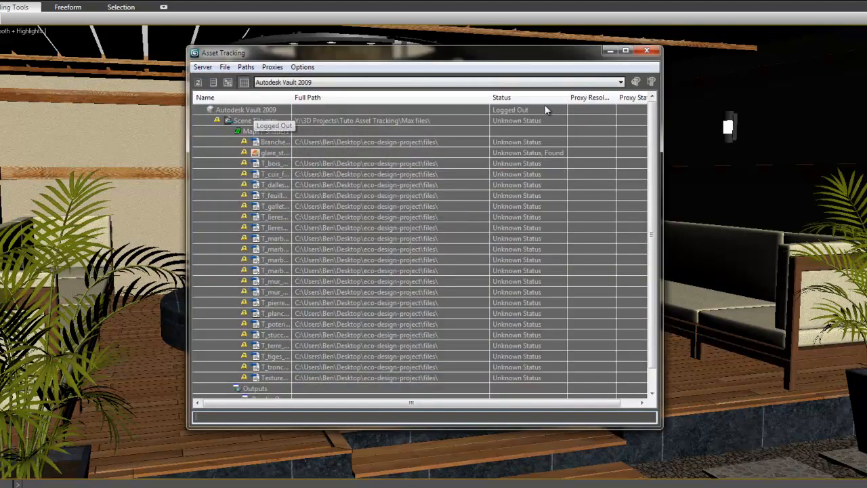
click(646, 50)
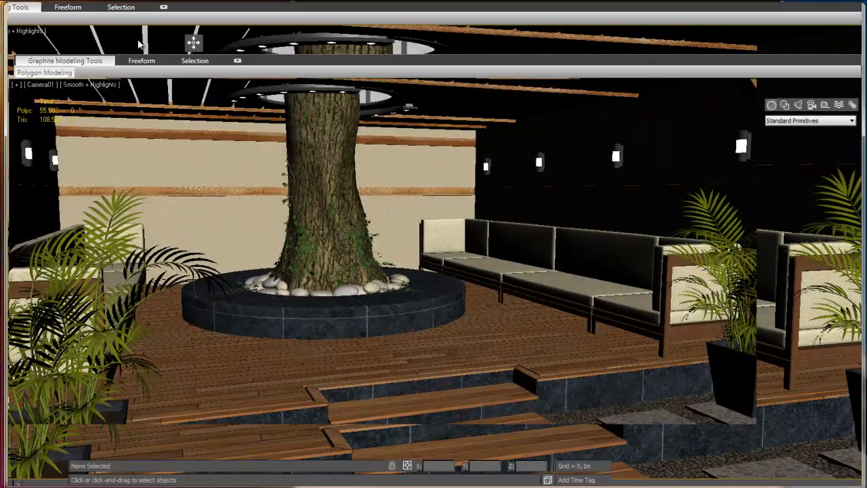
click(18, 16)
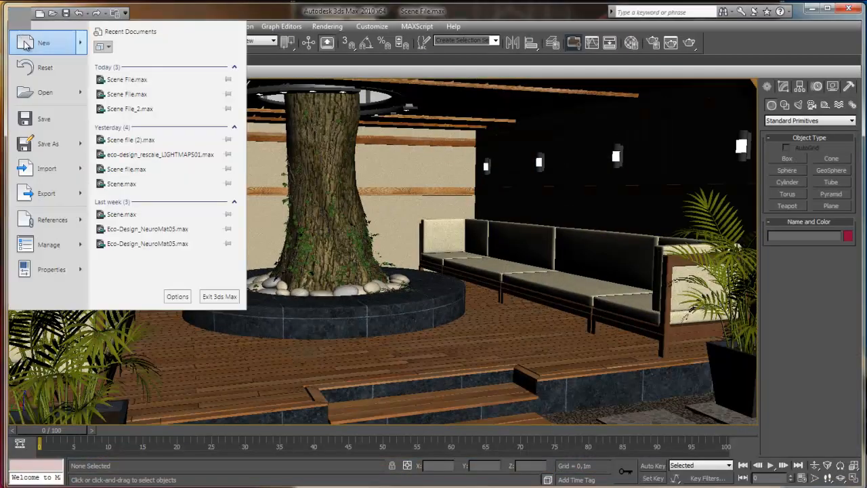
mouse_move(82, 251)
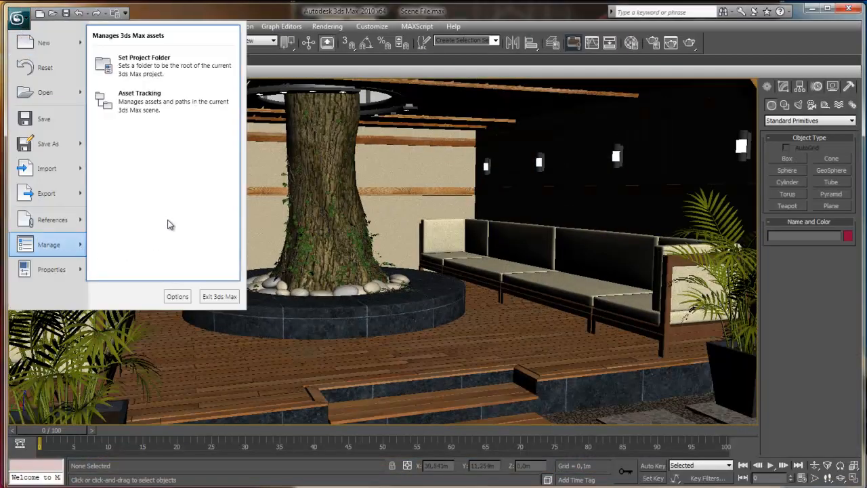
click(167, 111)
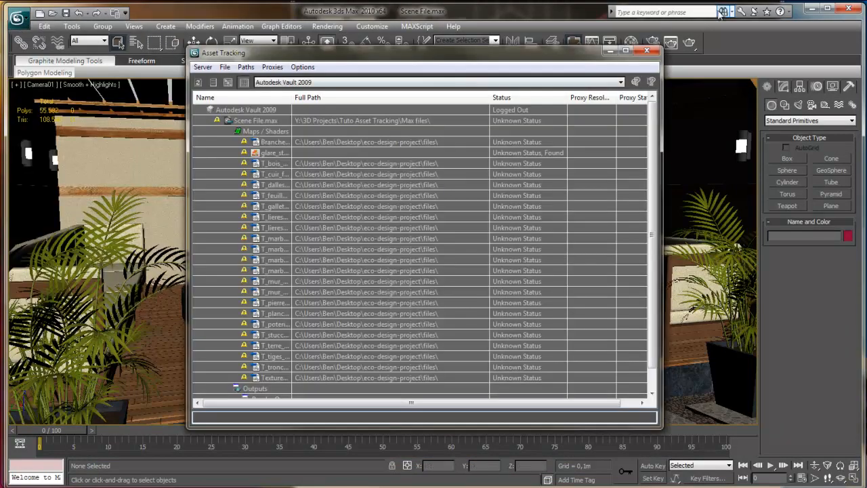
drag(511, 60, 448, 64)
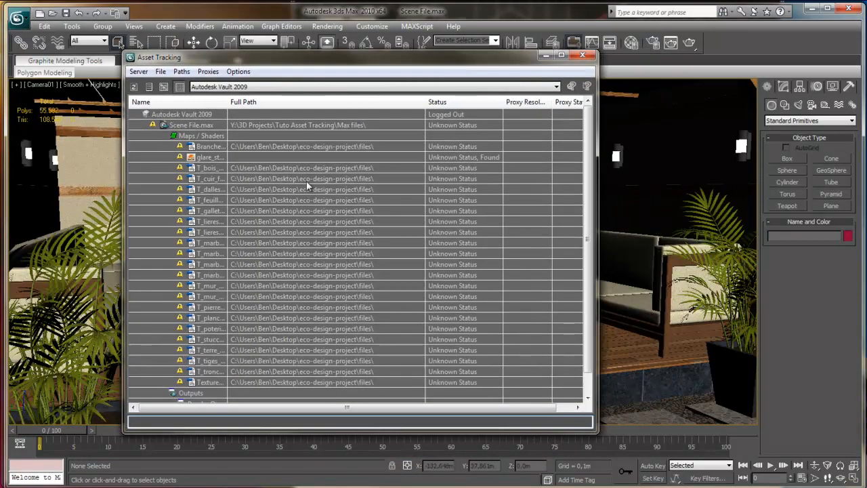
mouse_move(228, 102)
mouse_down()
mouse_move(251, 103)
mouse_move(227, 103)
mouse_up()
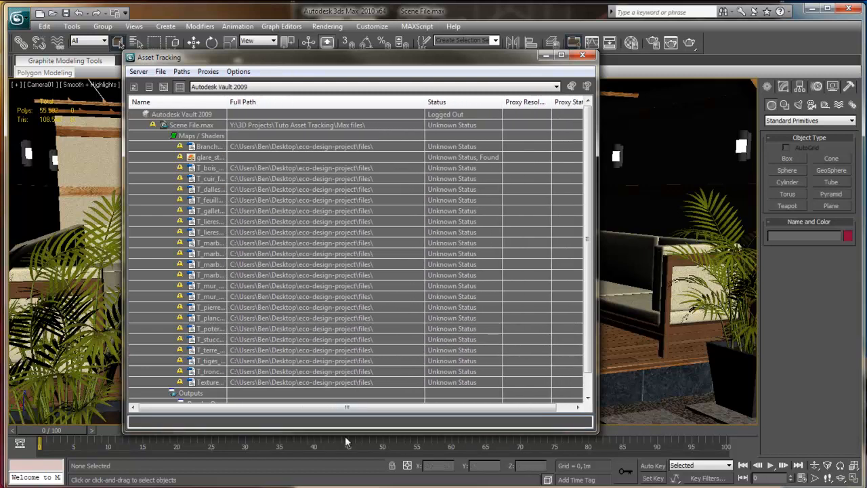
drag(345, 432, 343, 464)
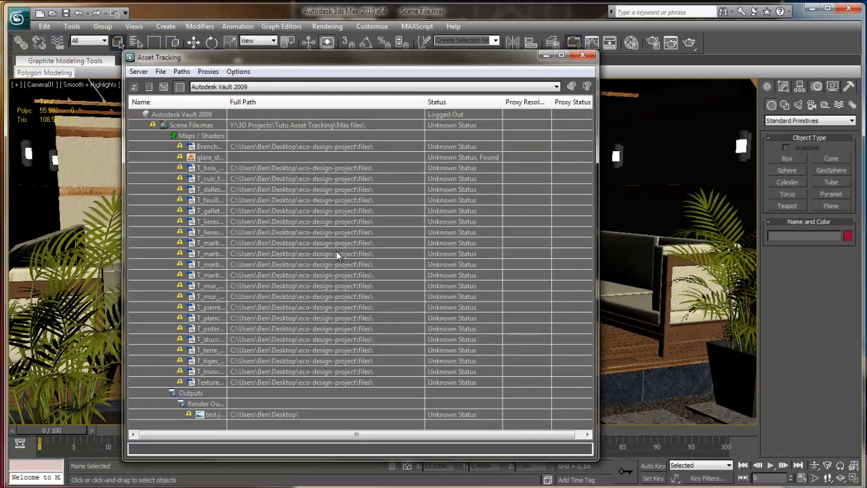
Select the texture entries from T_bois down to the last Texture entry and open Set Path for them.
click(283, 167)
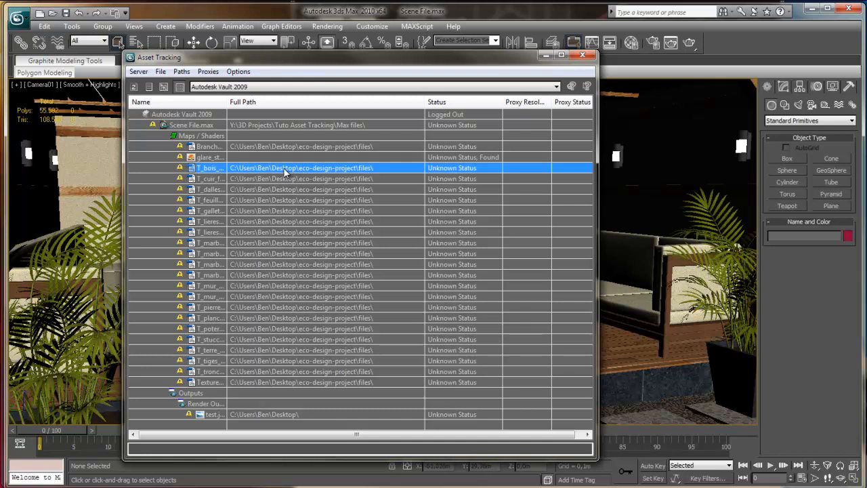
shift+click(277, 382)
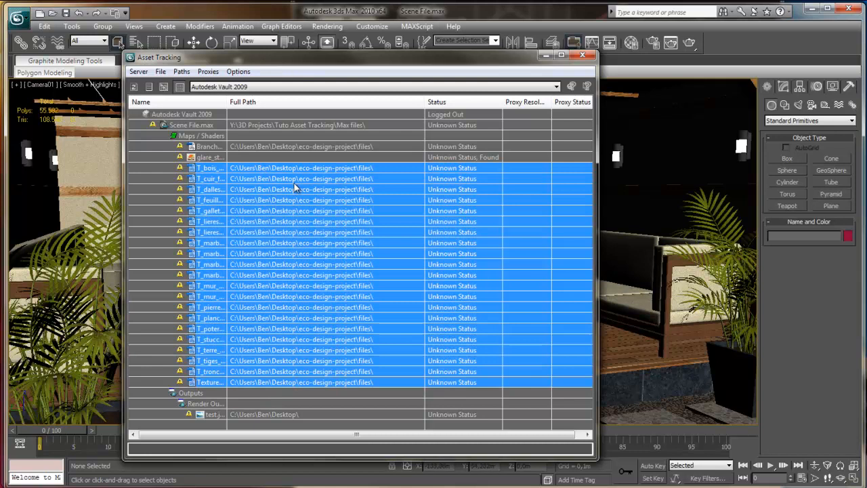
right_click(257, 196)
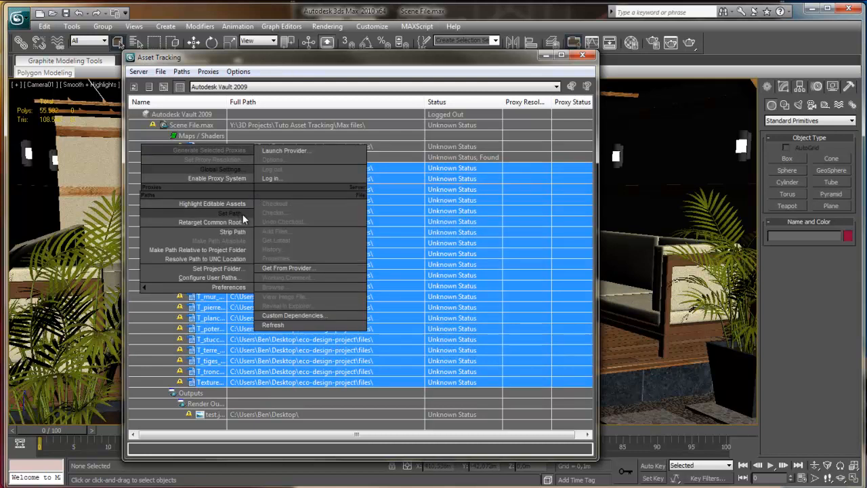
click(243, 215)
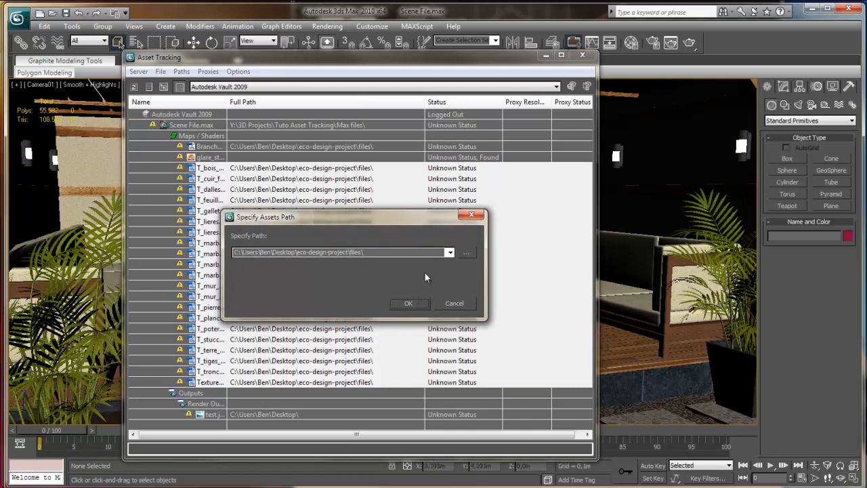
Set the selected texture entries' path to Y:\3D Projects\Tuto Asset Tracking\Textures.
click(450, 253)
click(449, 253)
click(466, 253)
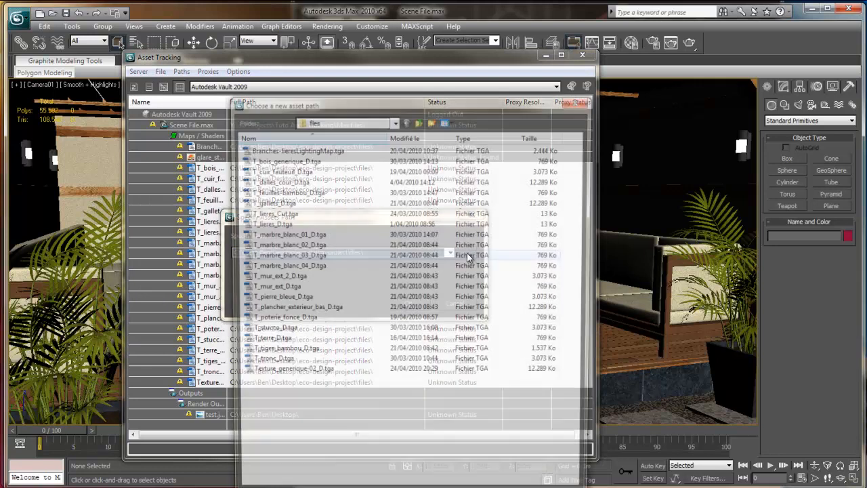
click(419, 121)
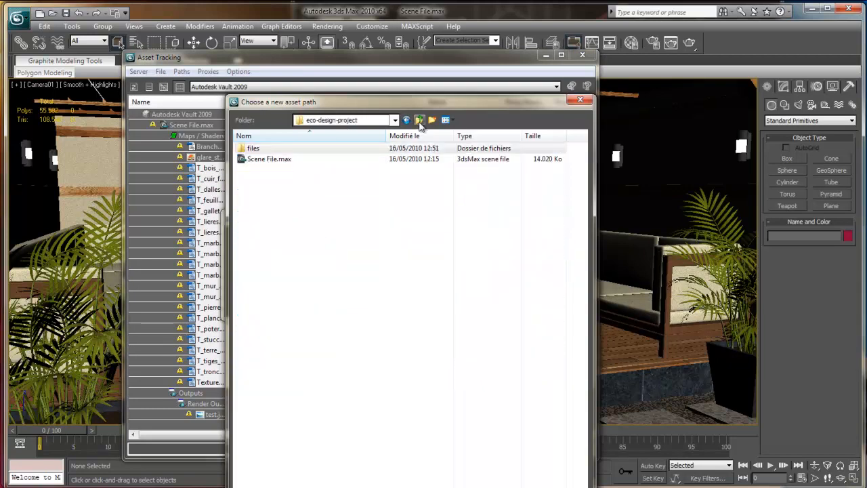
click(419, 120)
double_click(420, 176)
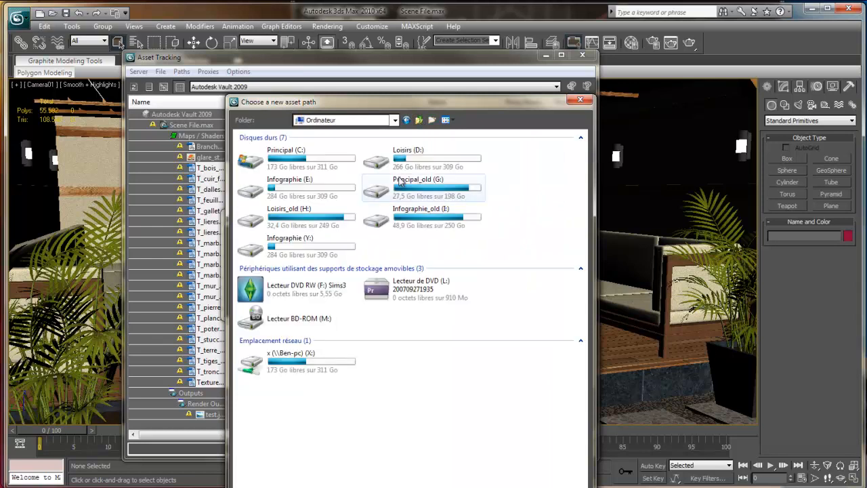
double_click(309, 246)
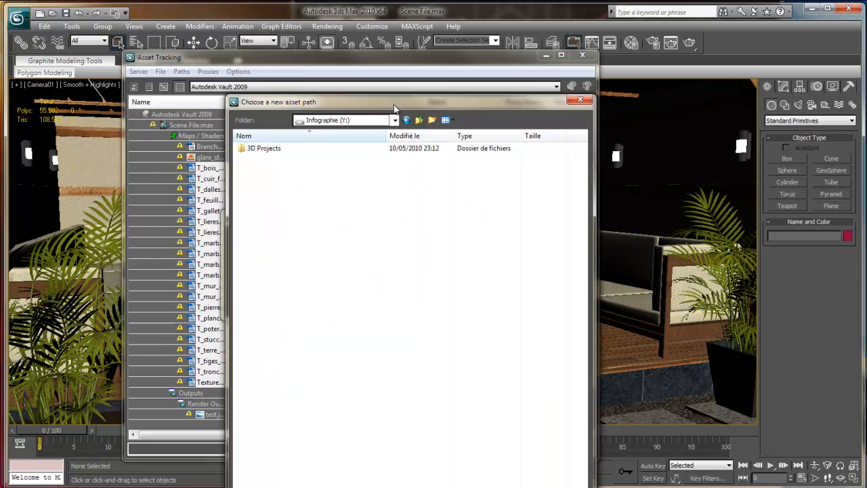
double_click(279, 103)
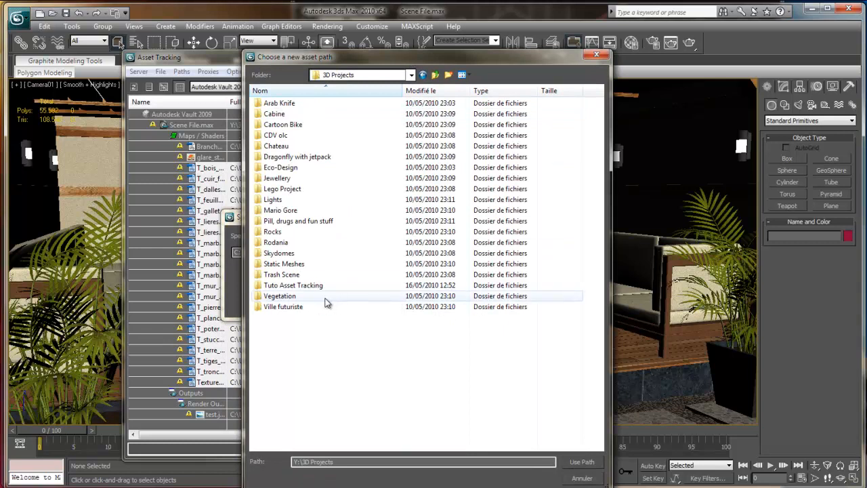
double_click(306, 285)
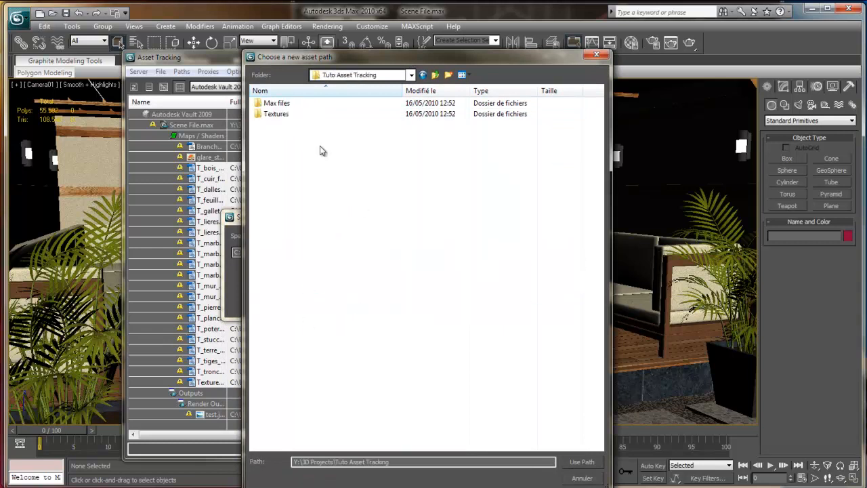
double_click(293, 114)
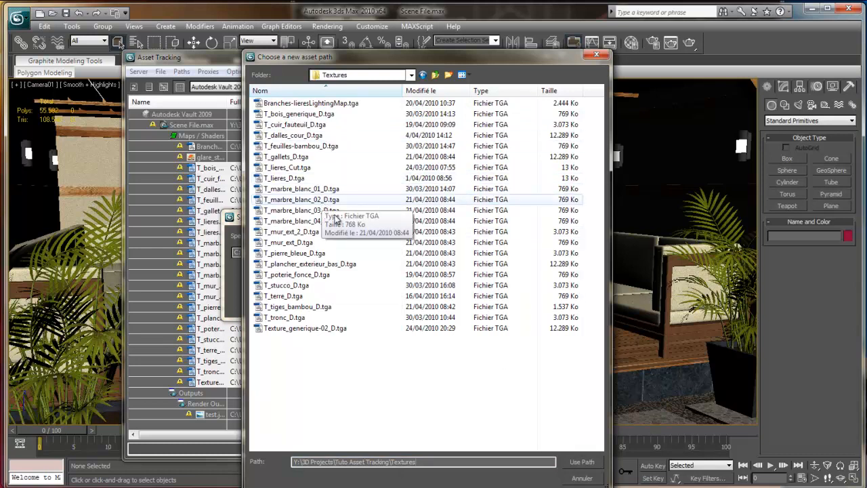
click(582, 462)
click(414, 305)
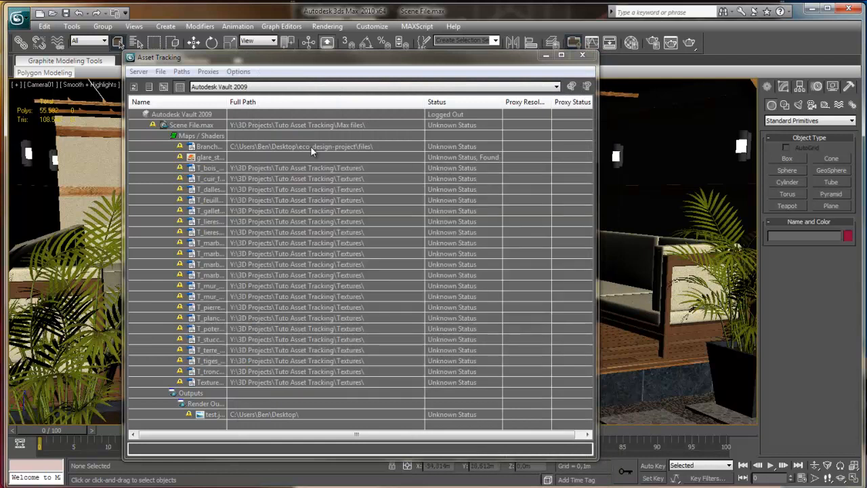
Set the path of the remaining Branches-lieresLightingMap.tga entry to Y:\3D Projects\Tuto Asset Tracking\Textures.
click(311, 147)
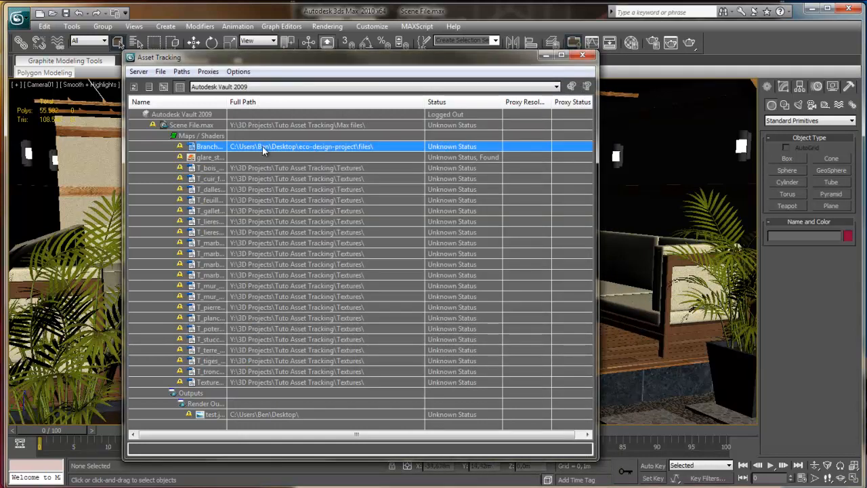
right_click(237, 152)
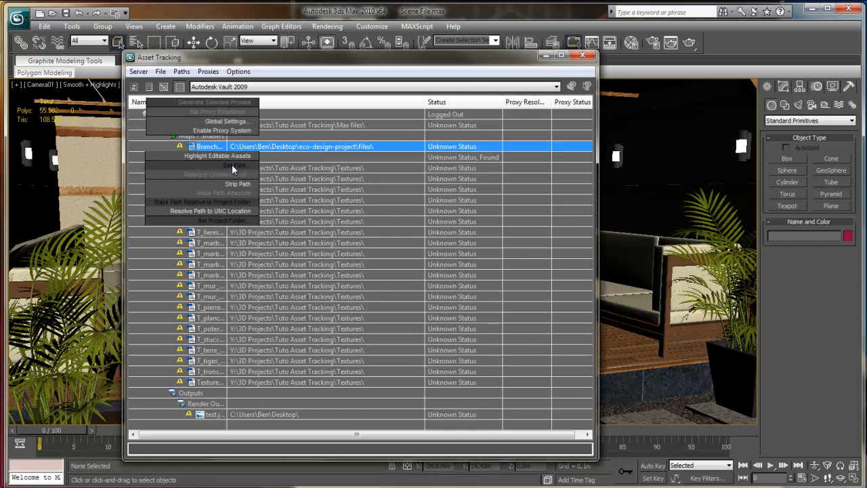
click(232, 166)
click(311, 232)
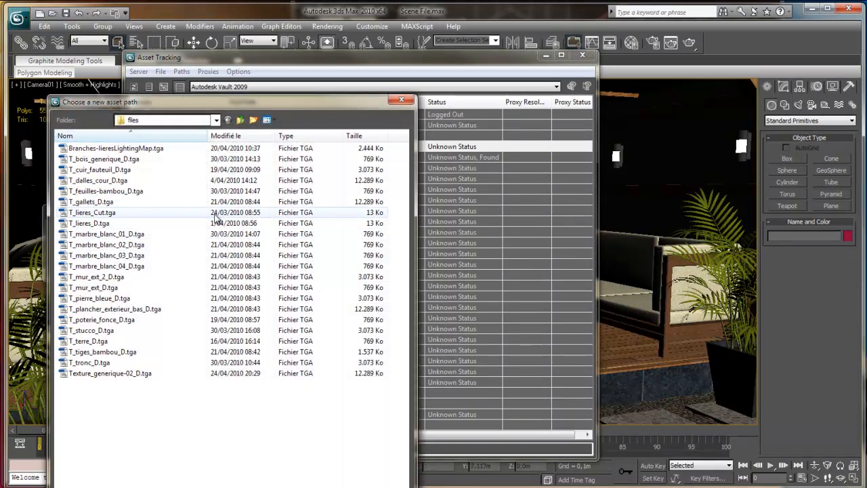
click(240, 120)
click(241, 120)
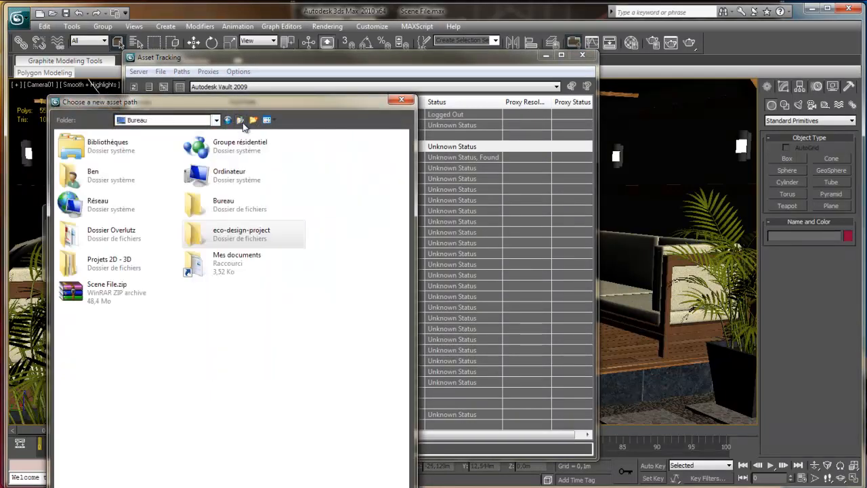
double_click(234, 174)
double_click(115, 243)
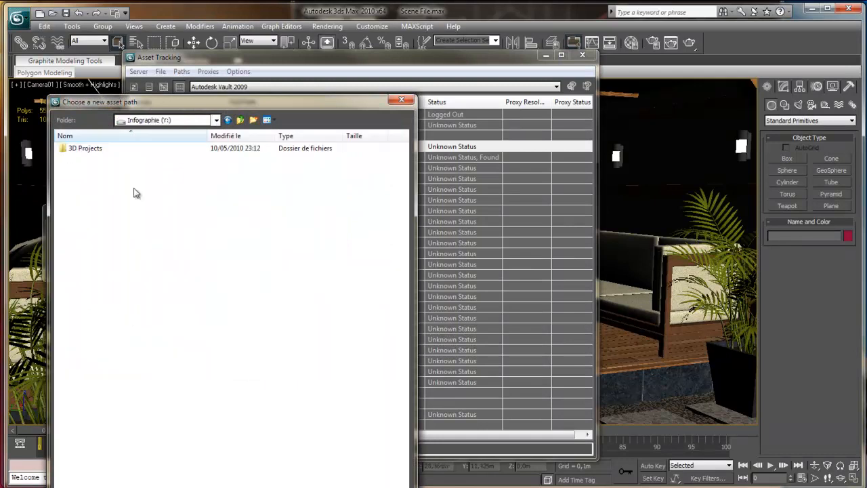
double_click(103, 148)
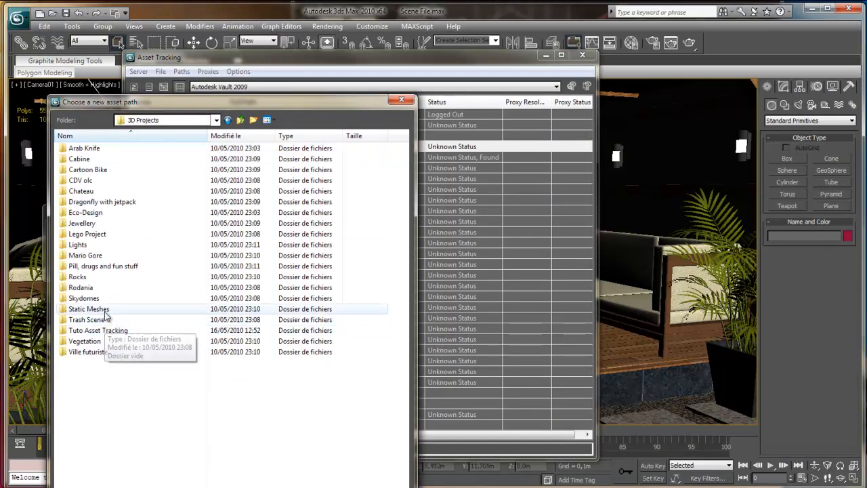
click(106, 330)
double_click(107, 330)
double_click(81, 159)
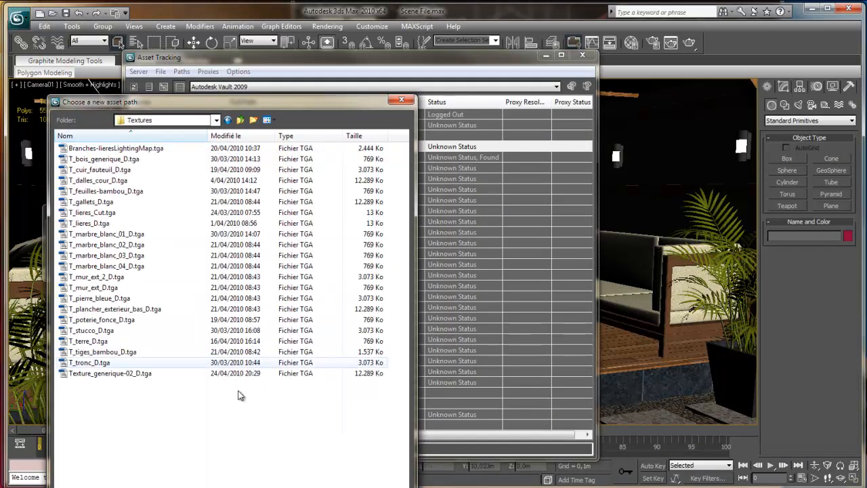
click(379, 485)
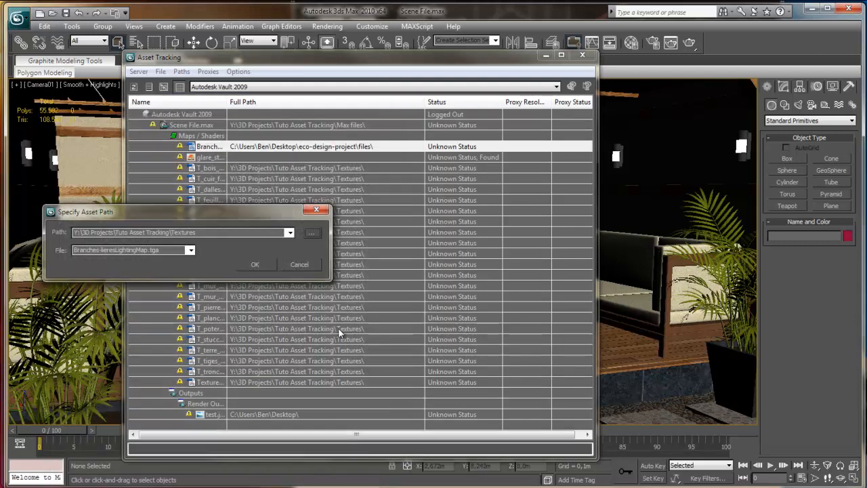
click(251, 261)
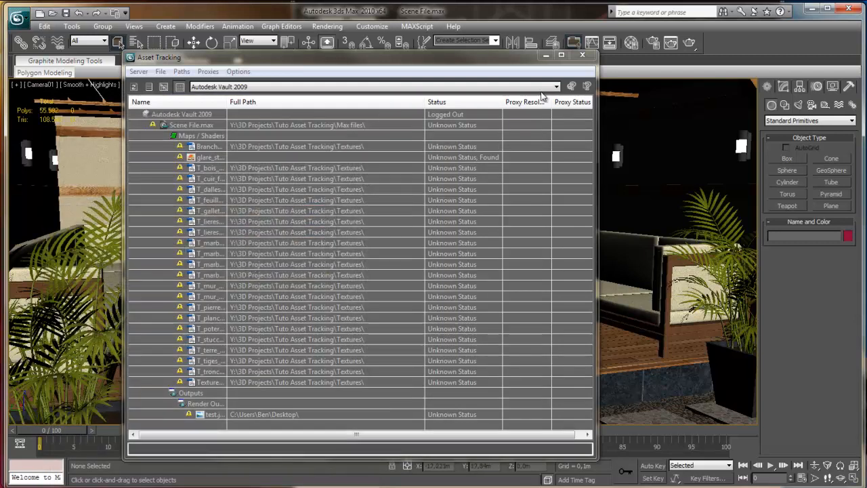
Close the Asset Tracking window and save the scene.
click(582, 54)
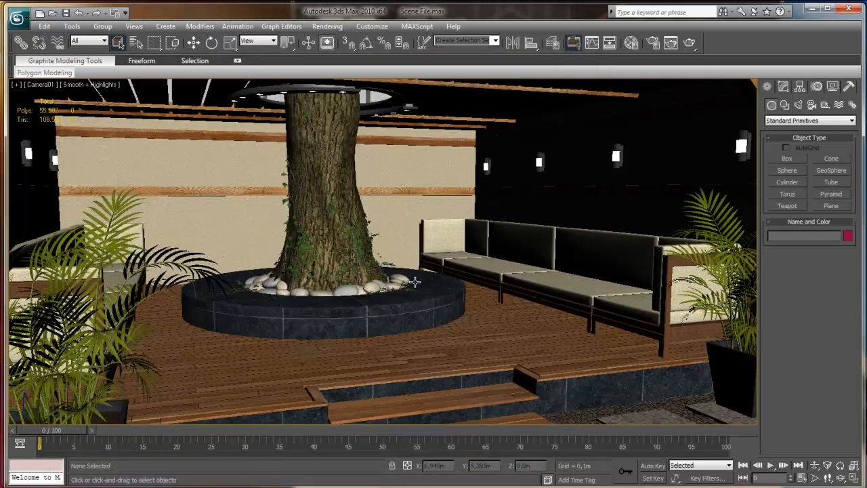
click(18, 17)
click(58, 119)
Sample the tree trunk's material in the Material Editor, check its diffuse bitmap's file path, and close the editor.
click(631, 42)
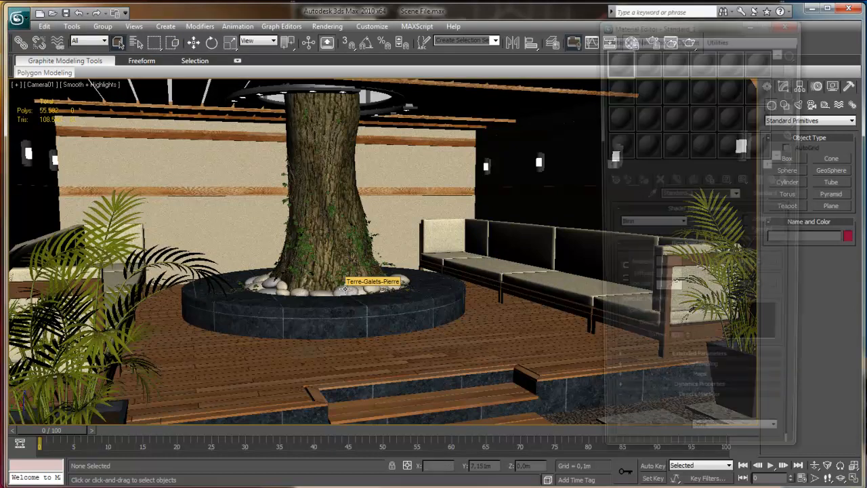
click(649, 195)
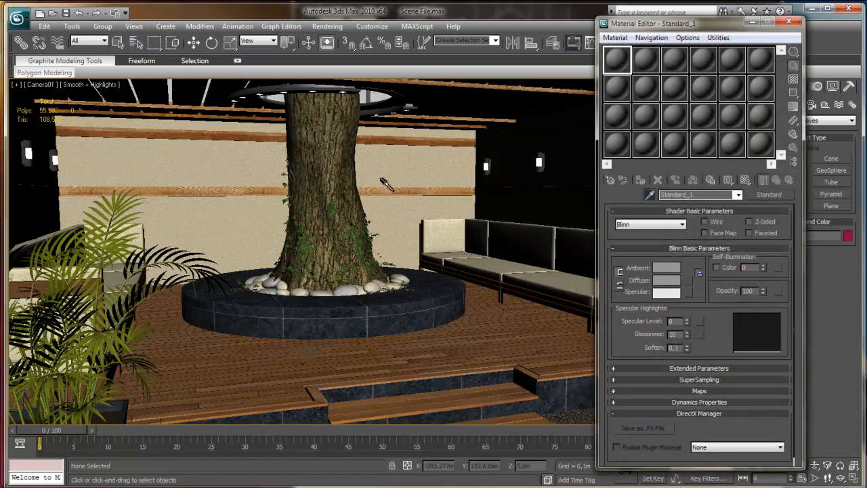
click(346, 174)
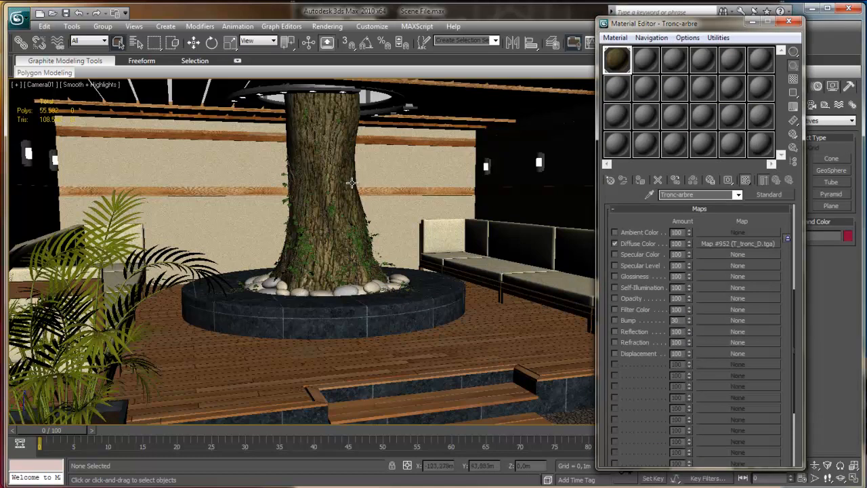
scroll(762, 264, up, 2)
click(757, 289)
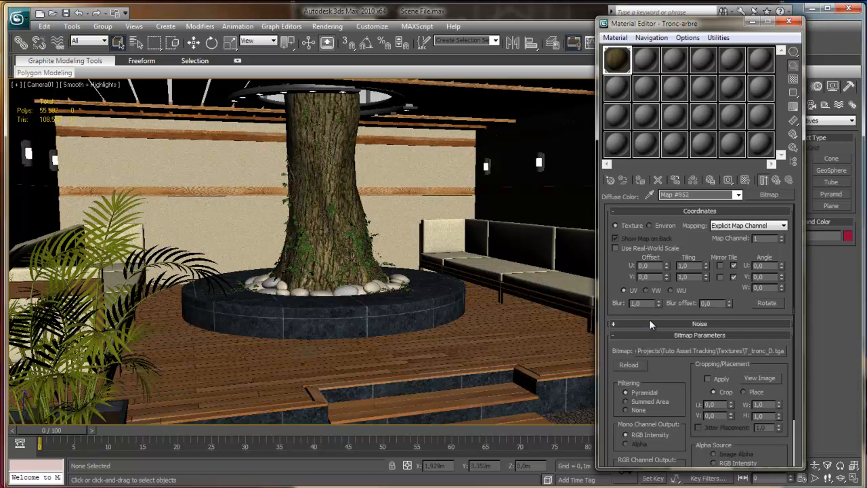
drag(652, 316, 650, 244)
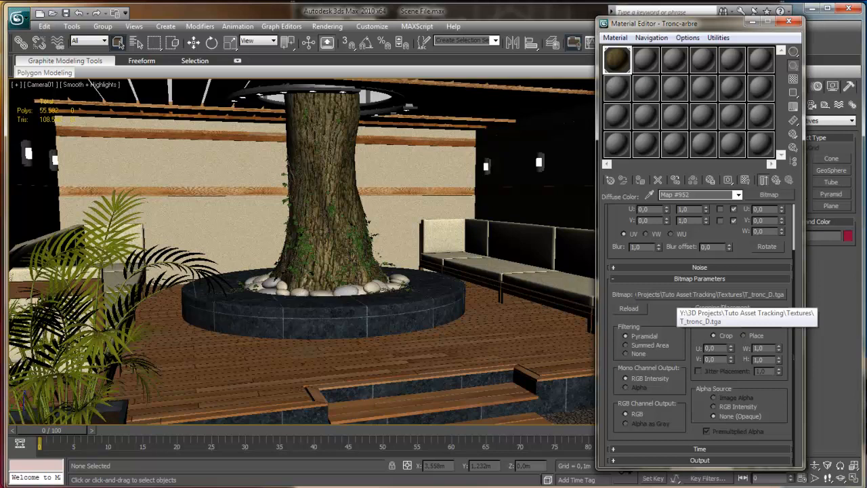
key(m)
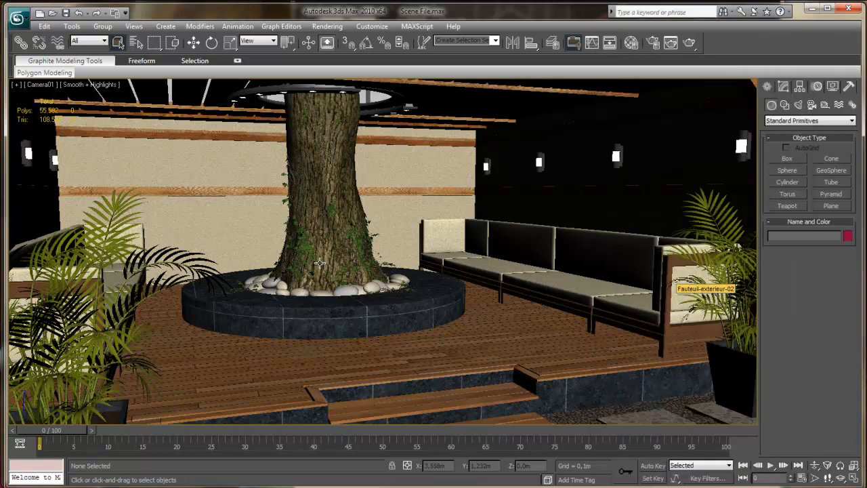